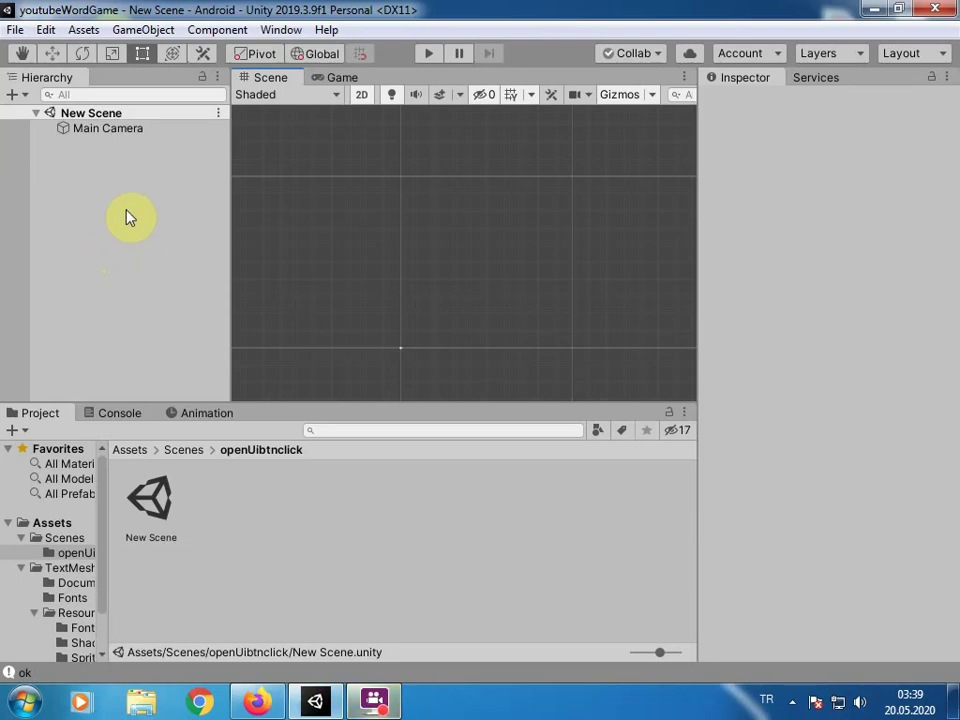
Add a UI Canvas to the scene from the Hierarchy.
right_click(108, 213)
click(109, 217)
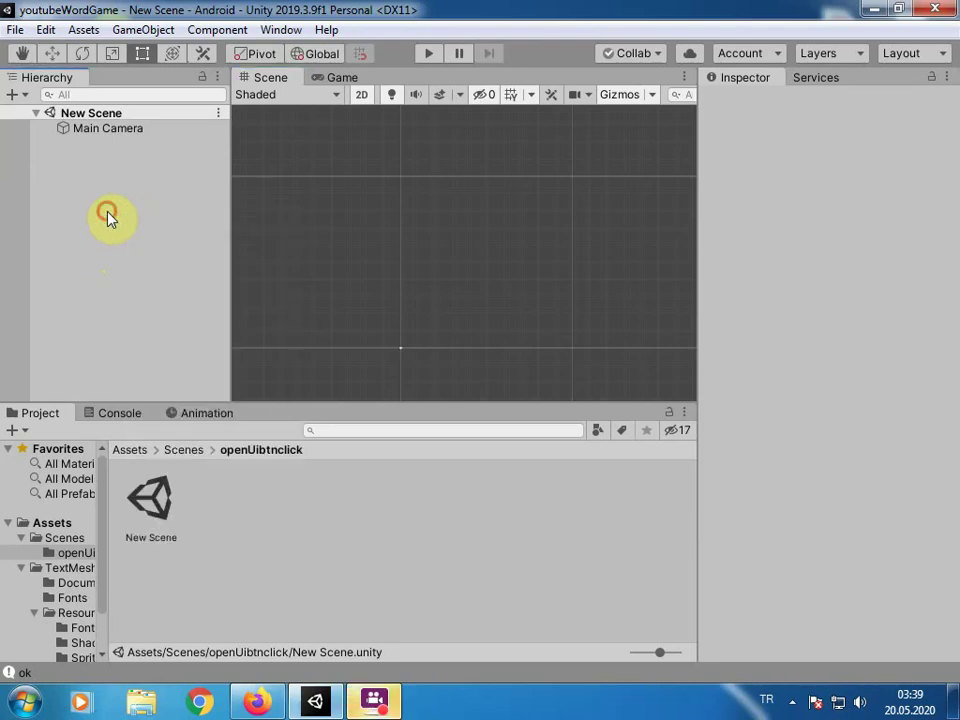
right_click(107, 213)
mouse_move(193, 413)
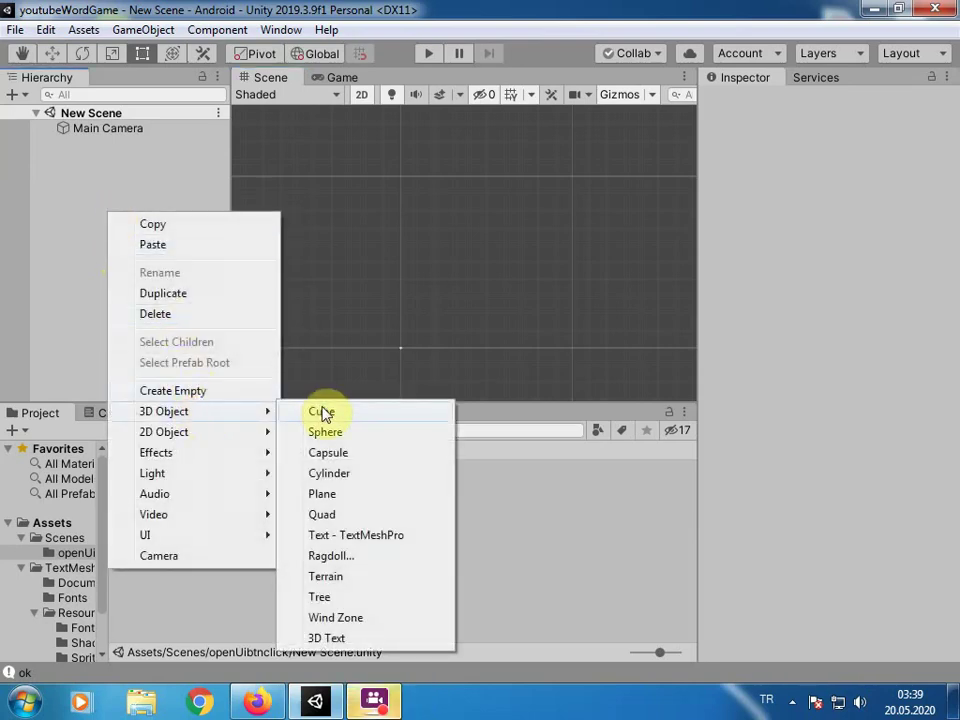
mouse_move(260, 540)
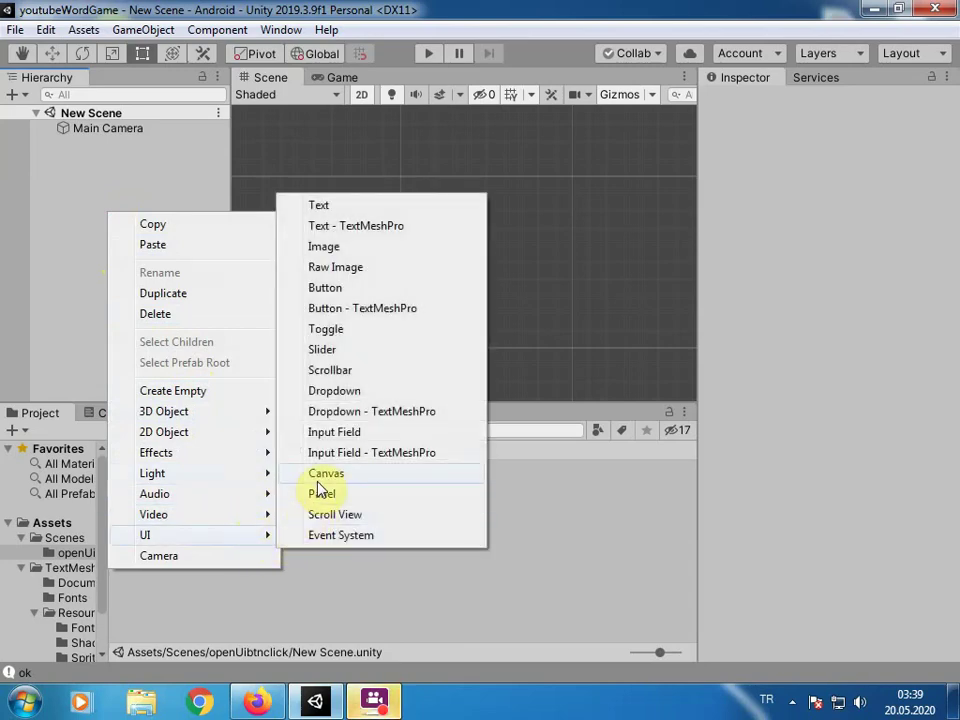
click(322, 475)
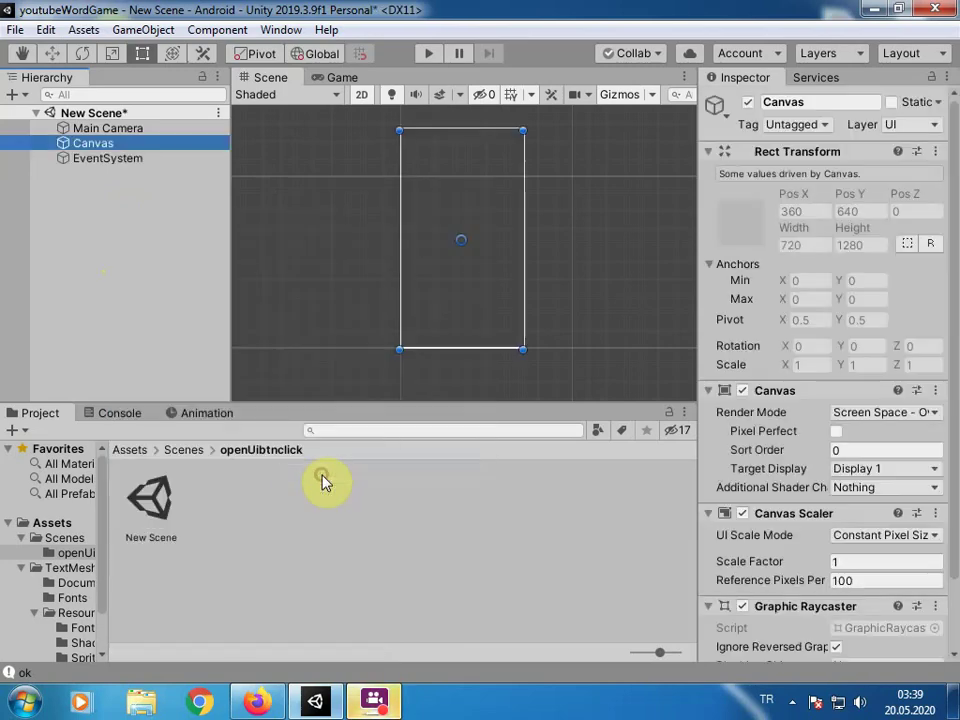
Add a Panel under the Canvas and raise its bottom anchors so it covers the upper 54%.
right_click(94, 146)
mouse_move(155, 467)
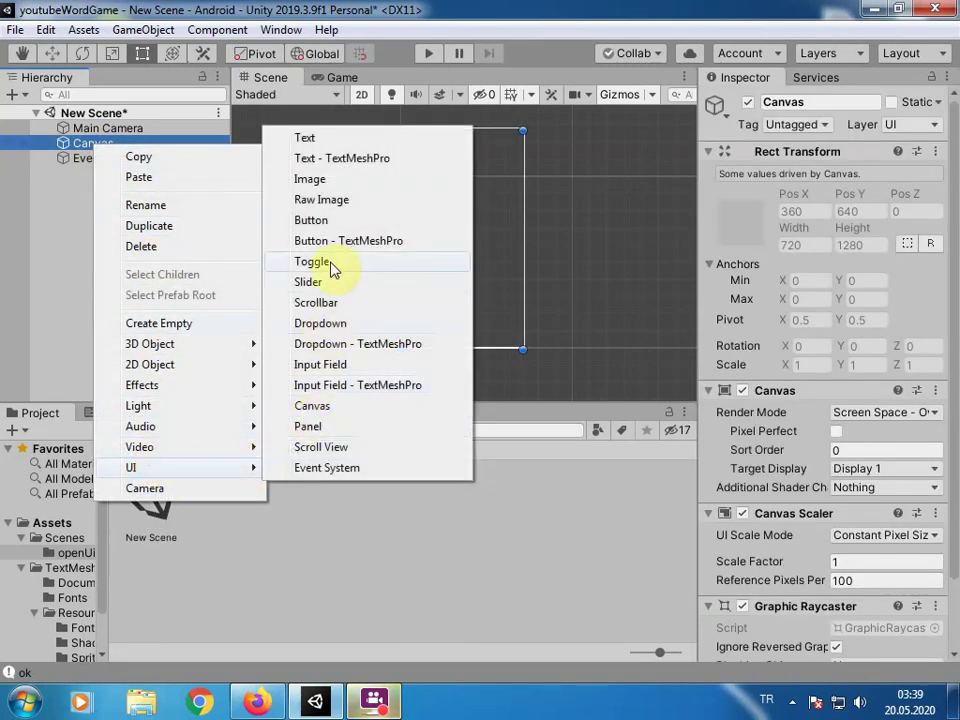
click(330, 426)
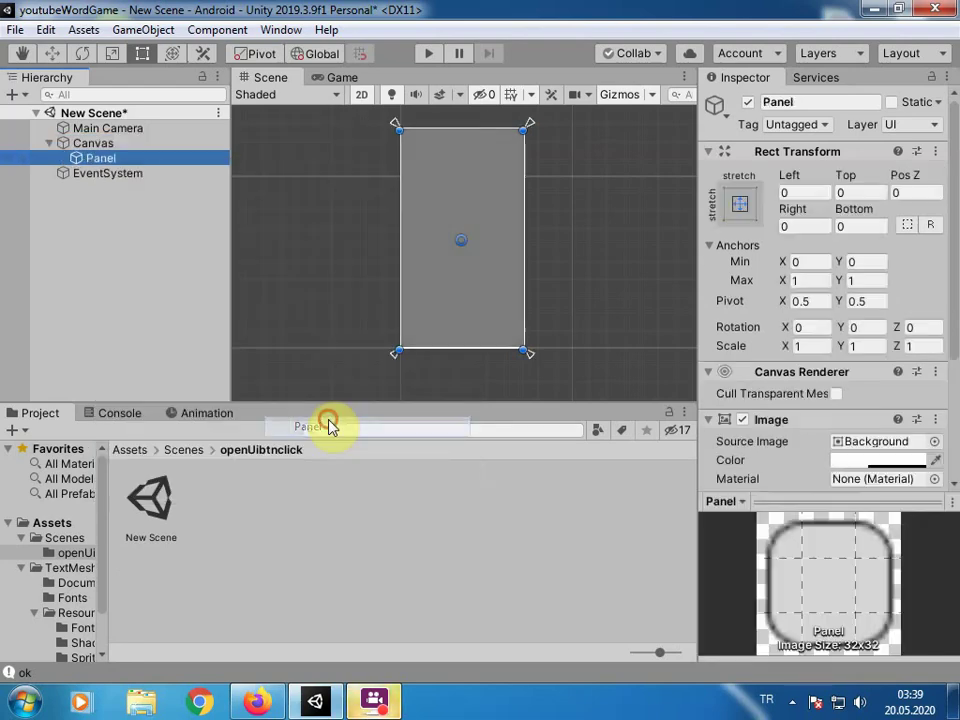
drag(530, 364, 535, 267)
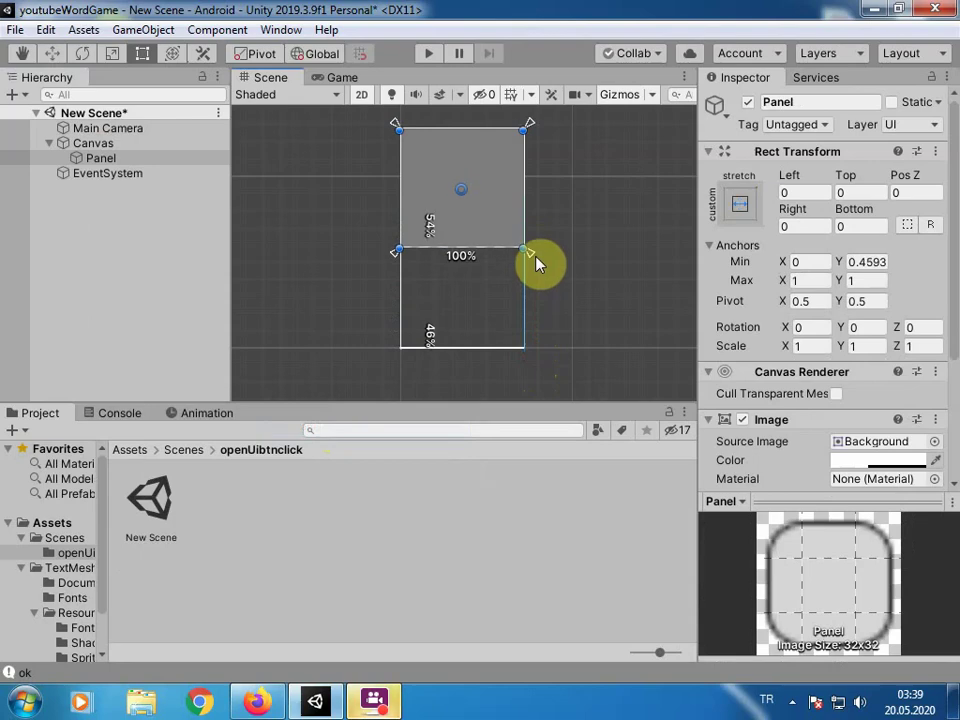
click(105, 146)
Add a Button to the Canvas and move it down below the panel.
right_click(108, 148)
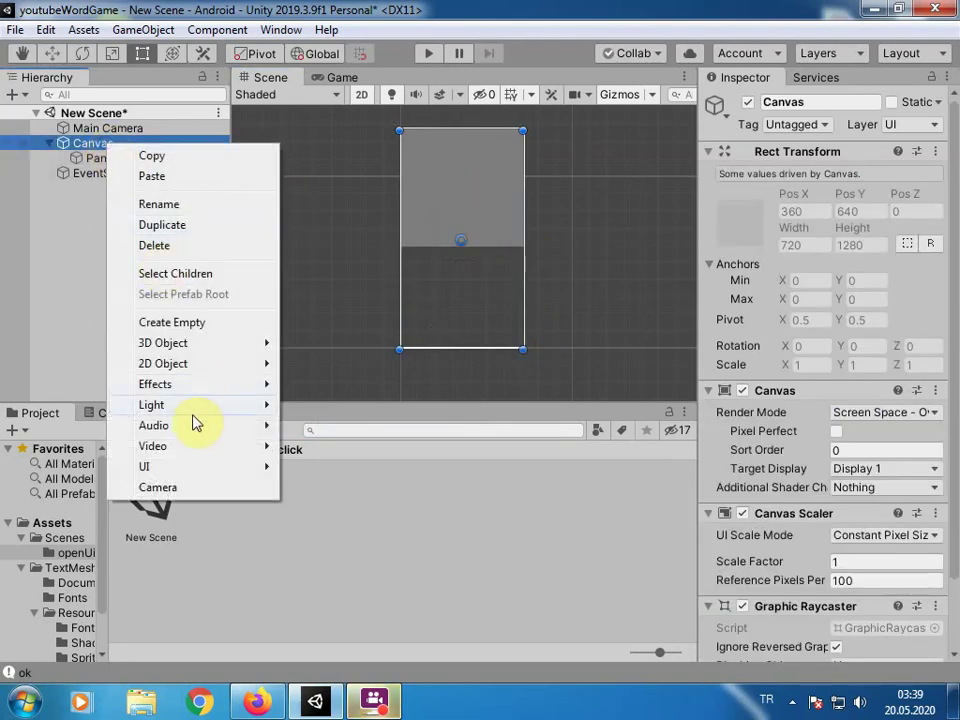
mouse_move(190, 466)
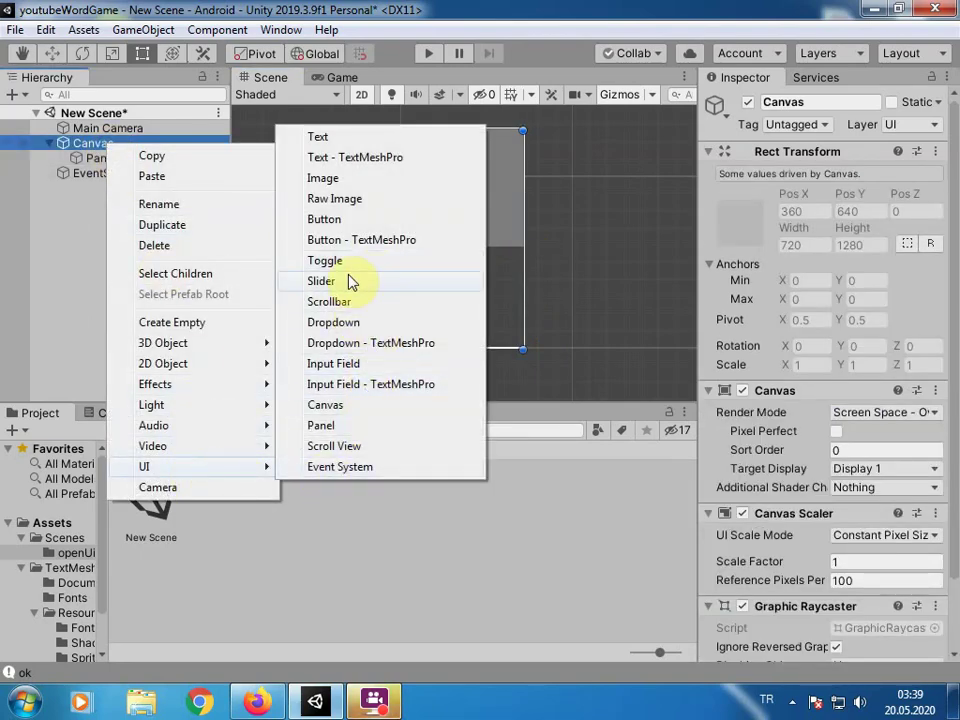
click(354, 223)
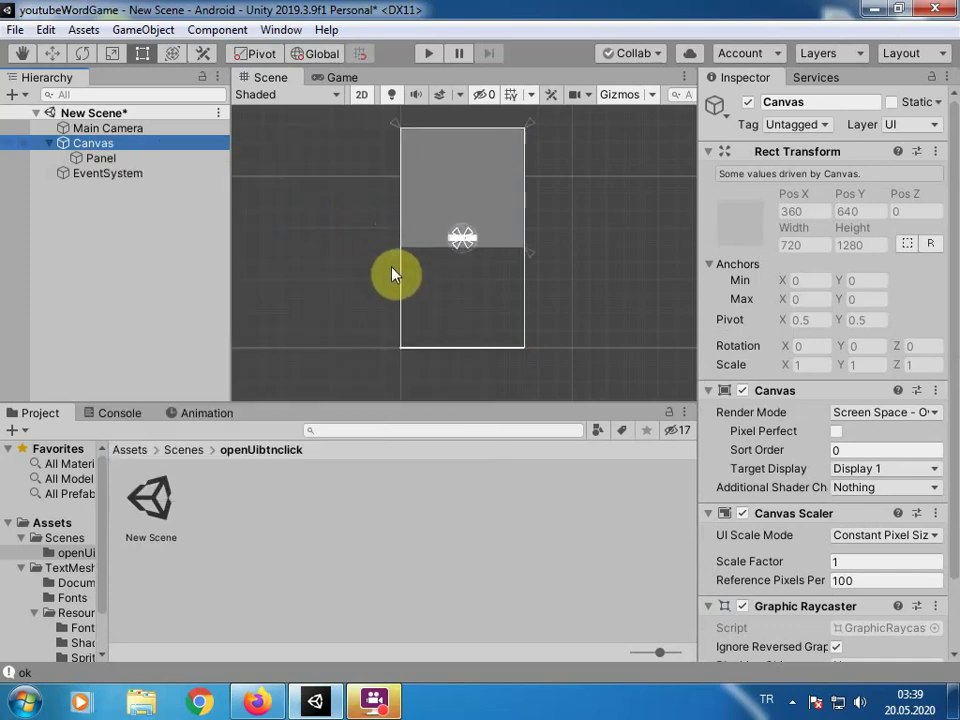
scroll(450, 237, up, 2)
scroll(483, 245, up, 2)
middle_drag(483, 245, 462, 244)
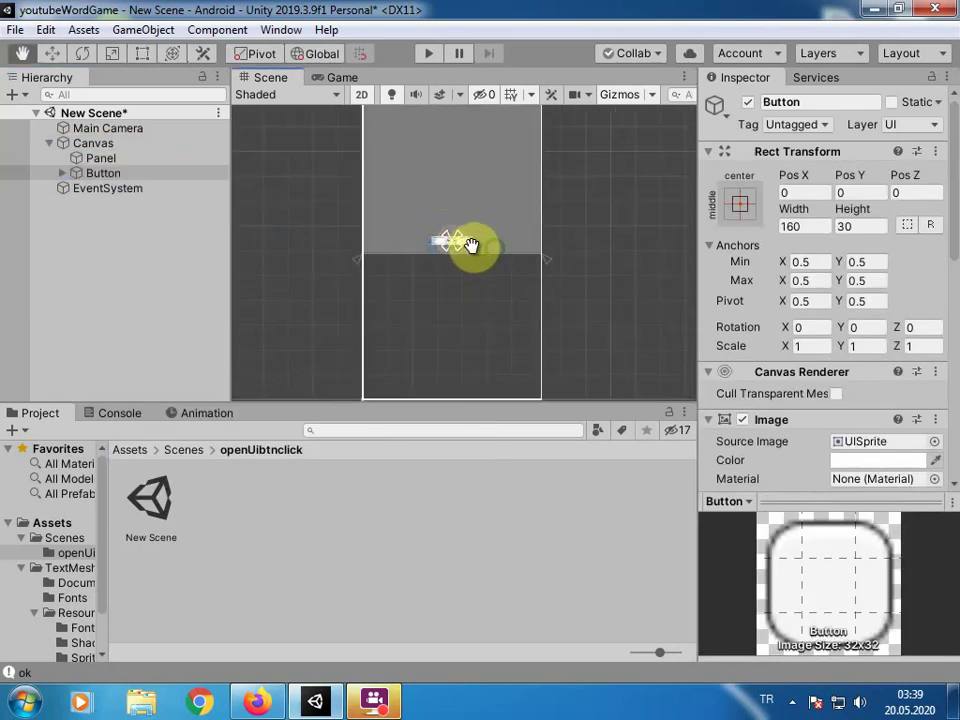
click(51, 53)
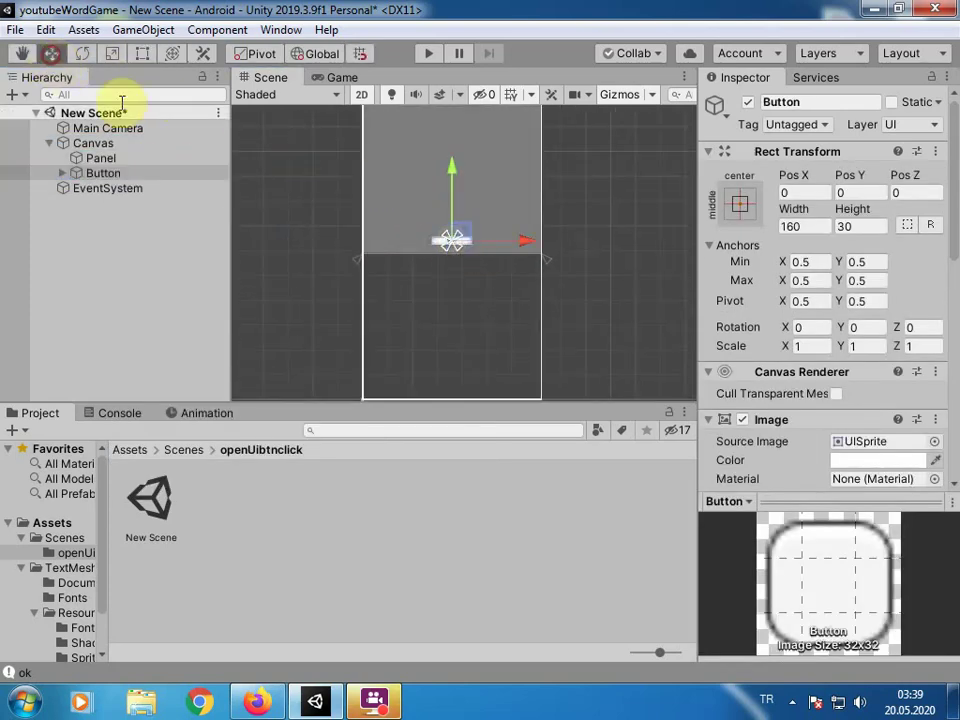
drag(460, 162, 456, 242)
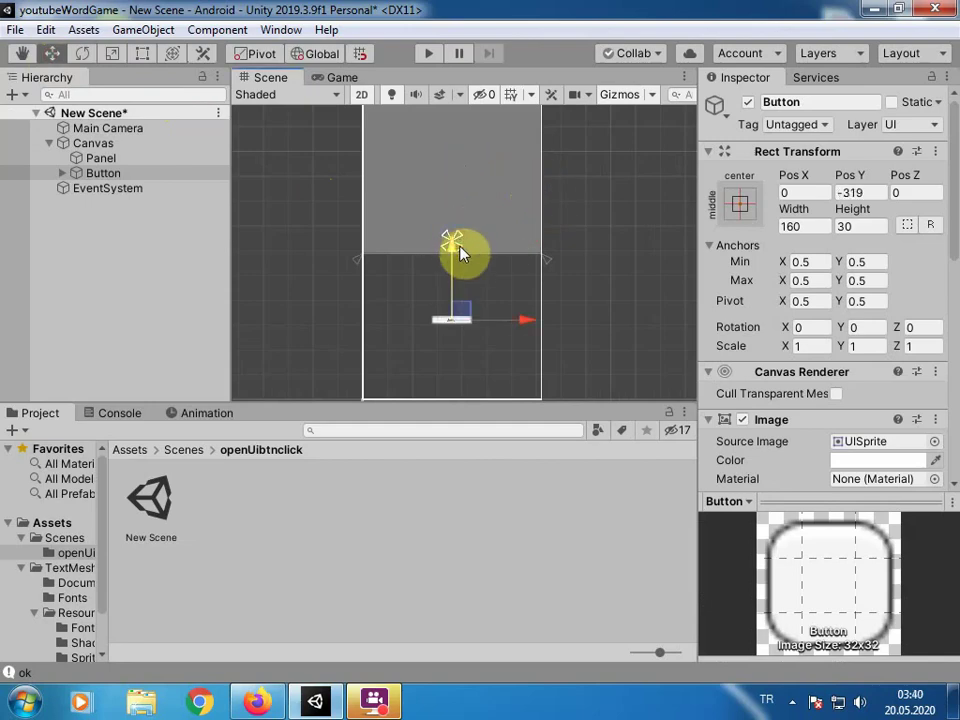
Spread the button's anchors over the lower-middle area, from (0.3042, 0.1936) to (0.7, 0.3083).
click(474, 278)
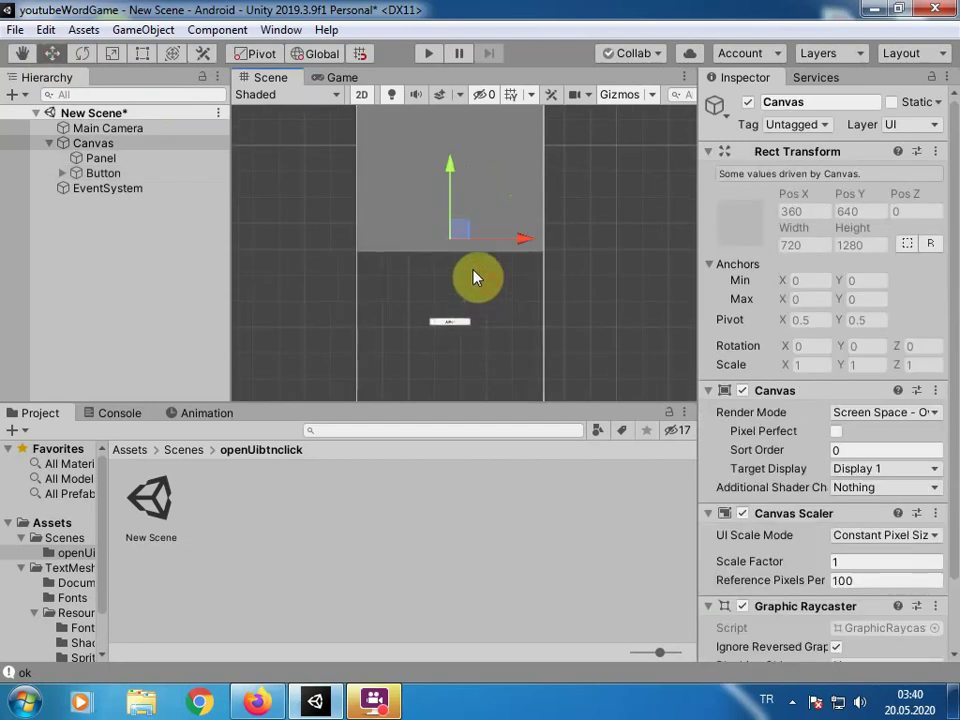
click(458, 330)
scroll(455, 245, up, 1)
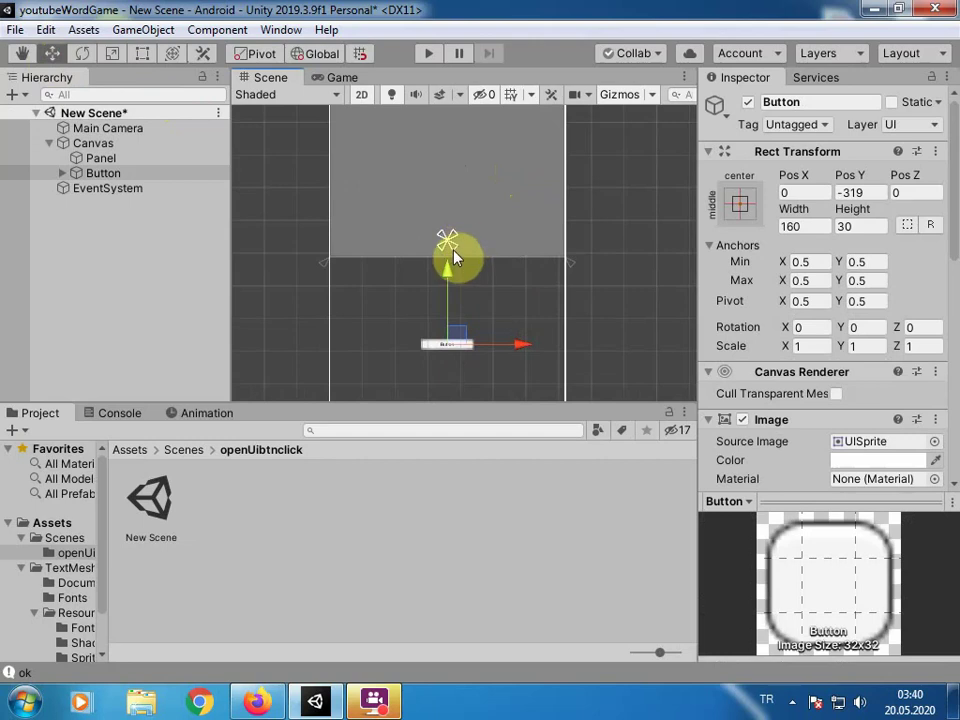
drag(453, 258, 500, 373)
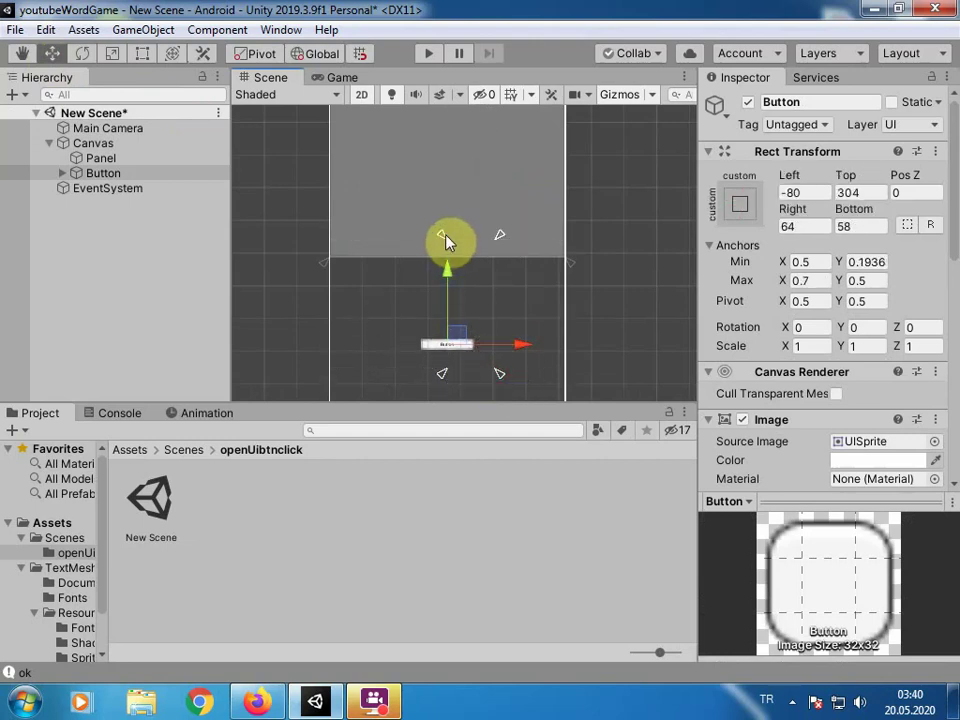
drag(445, 240, 398, 315)
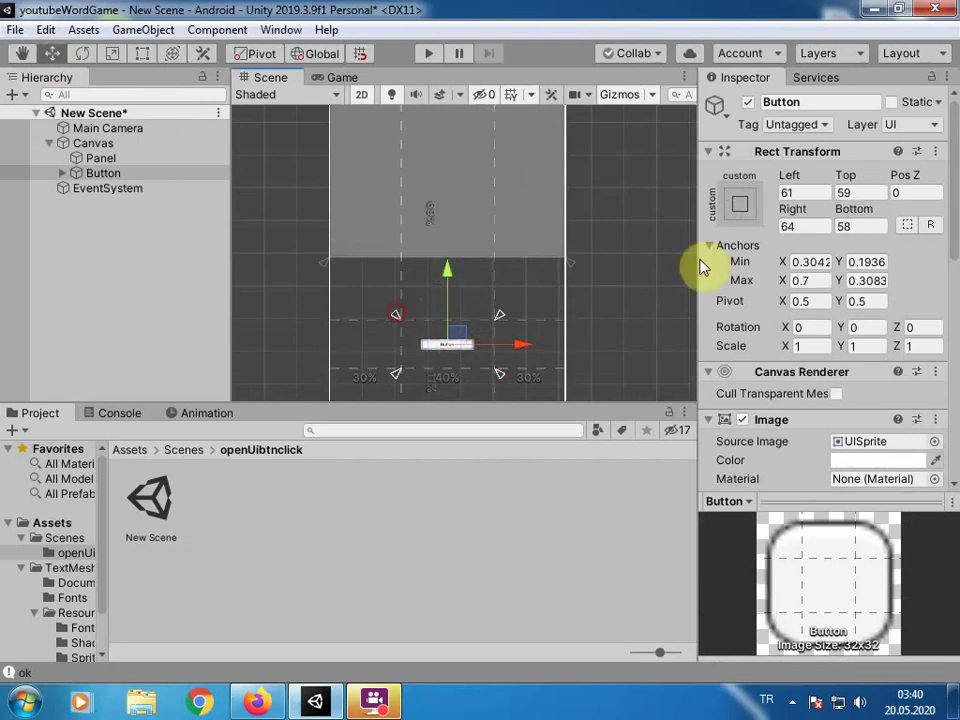
Set the button's Left, Top, Right and Bottom offsets to 0.
click(823, 193)
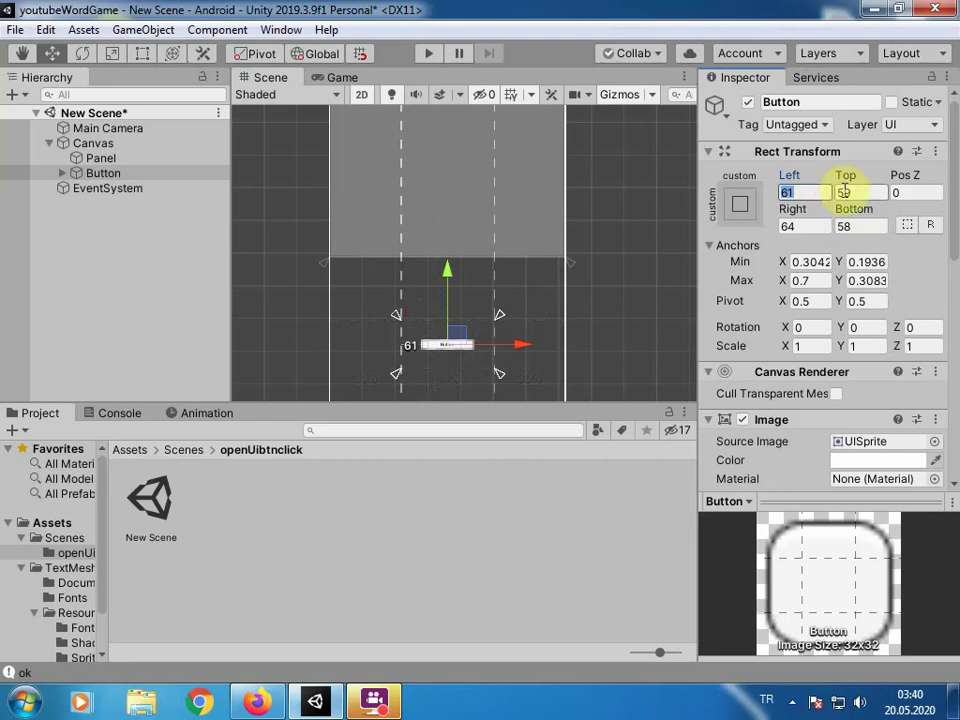
text(0)
click(841, 190)
text(0)
click(799, 227)
text(0)
click(866, 227)
Finish the zero bottom offset, then change the button's label text to 'Open and Close Panel'.
text(0)
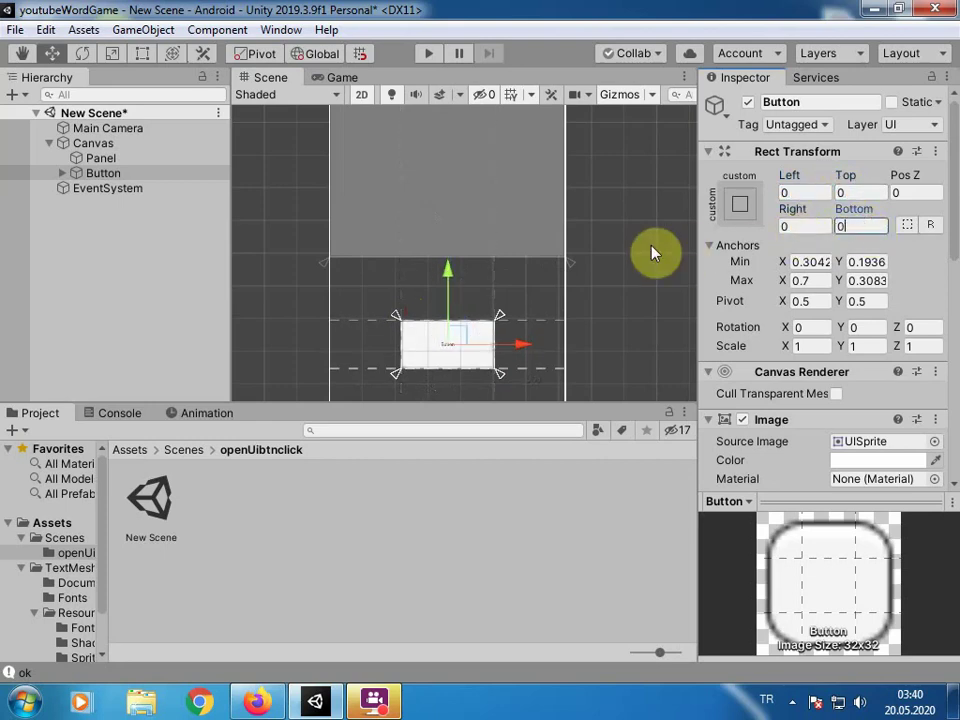
click(61, 174)
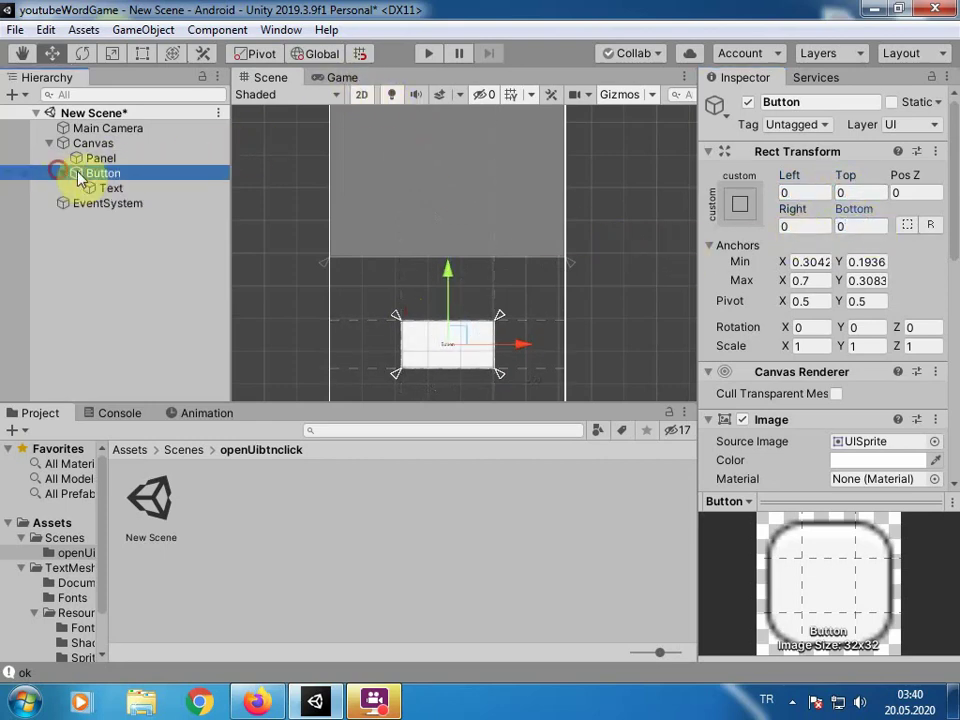
click(97, 188)
scroll(840, 420, down, 3)
click(776, 296)
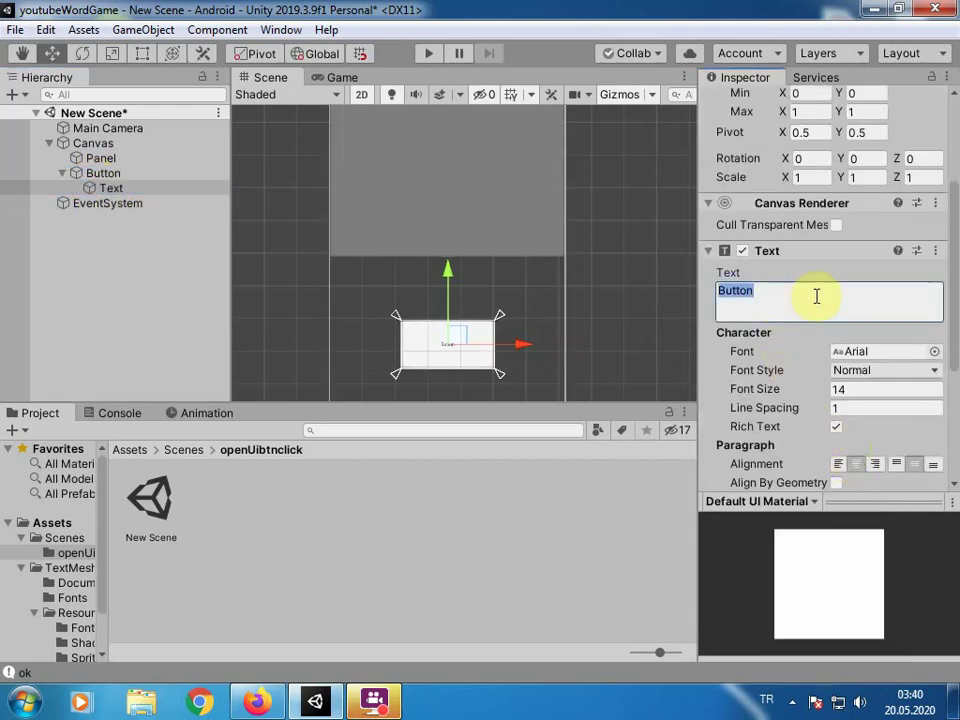
text(Open )
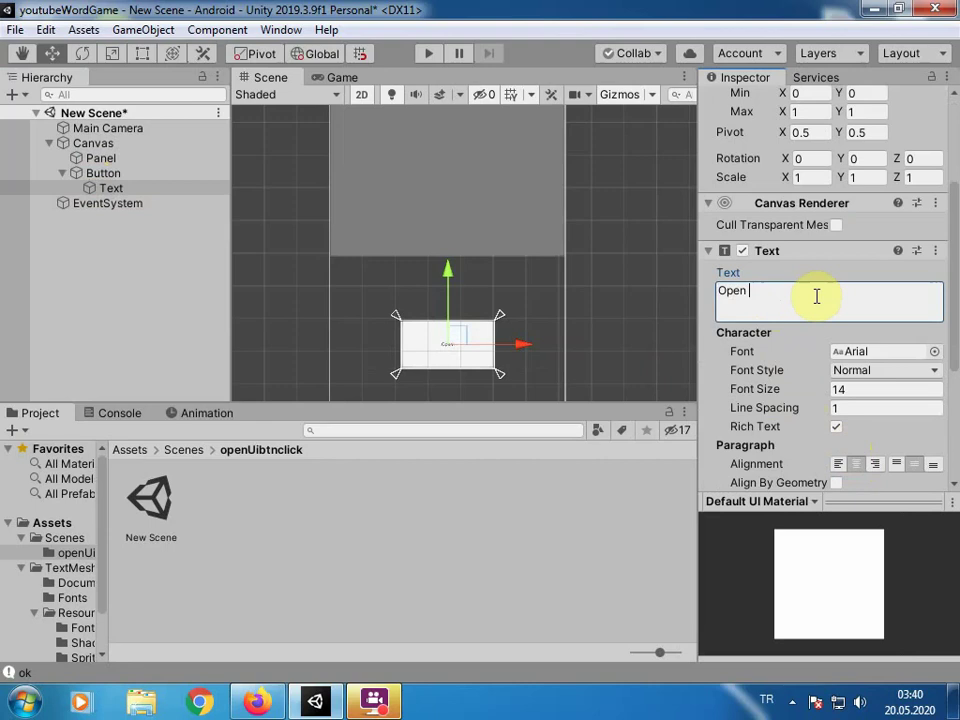
text(and Close UI)
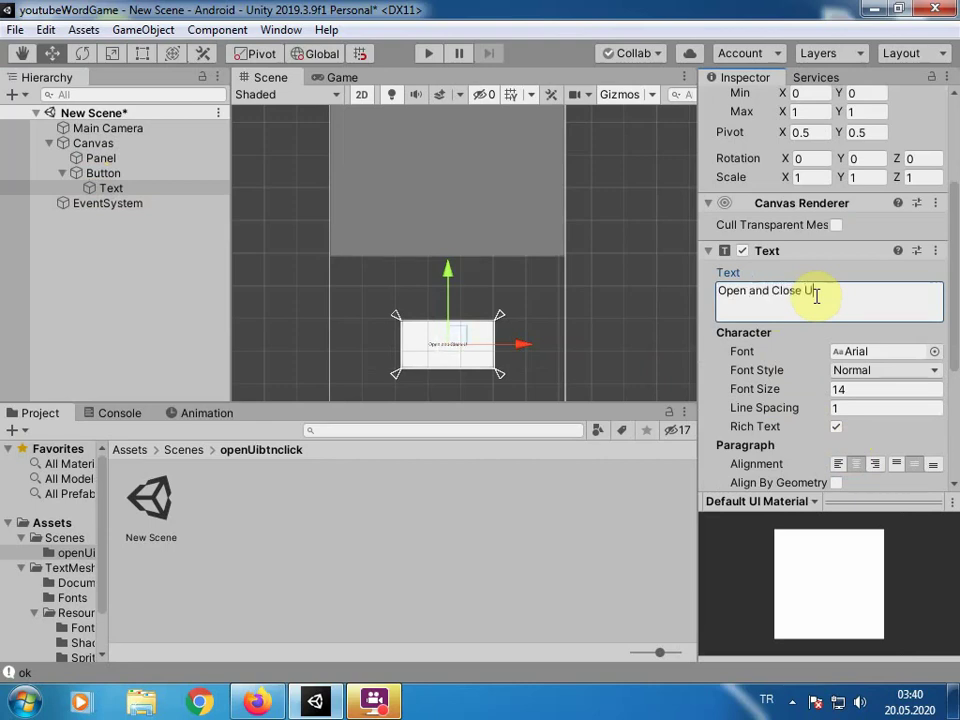
text(Panel)
Set the button label's text colour to white (FFFFFF).
scroll(816, 296, down, 4)
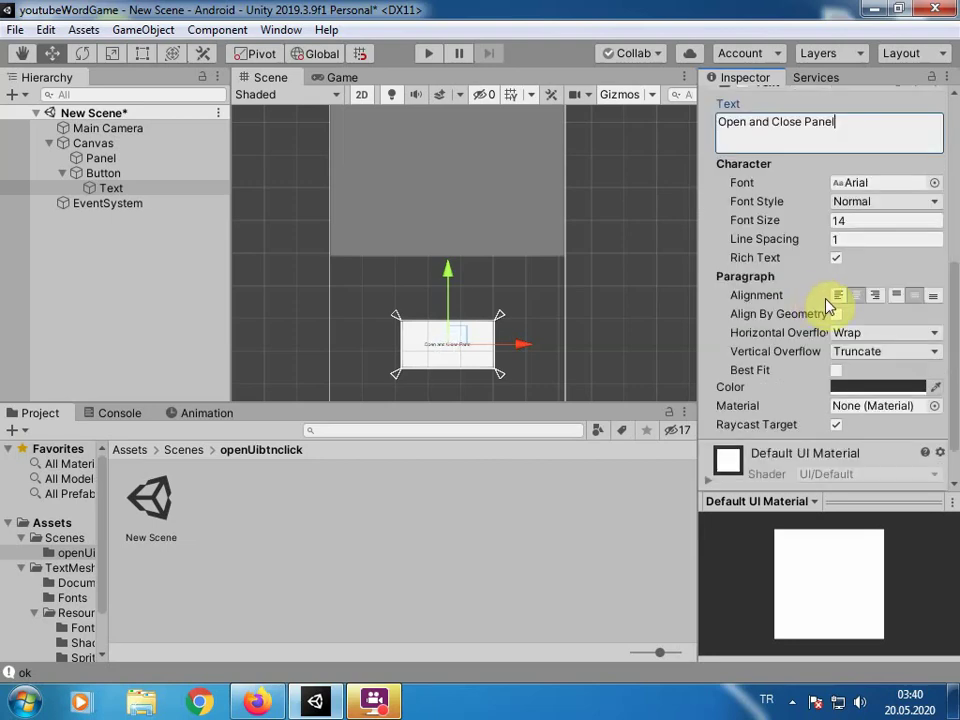
click(855, 386)
drag(660, 320, 596, 289)
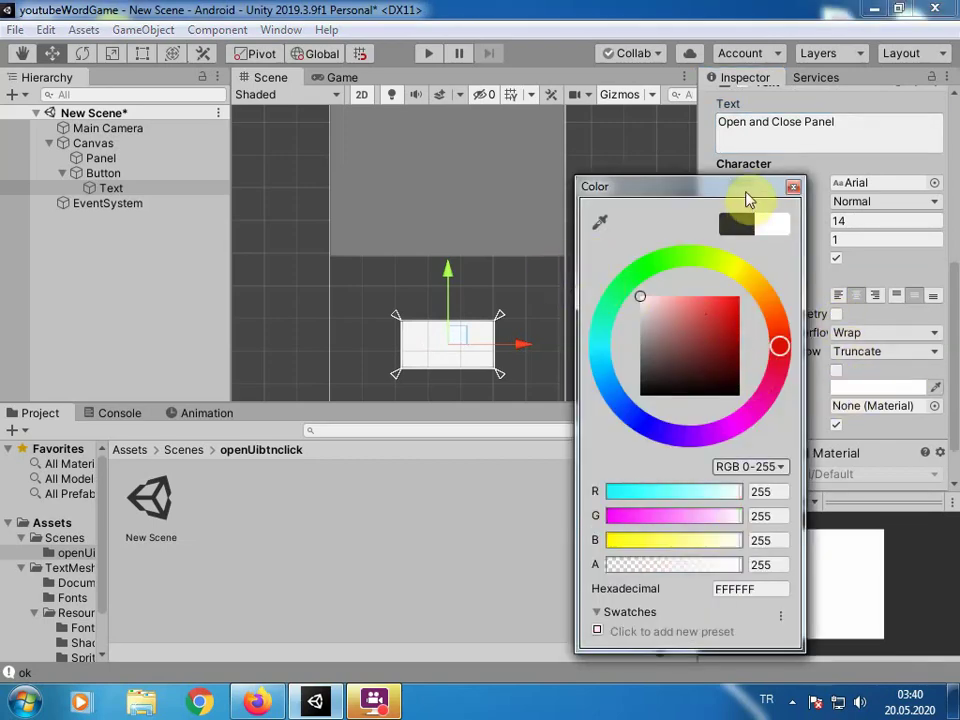
click(793, 186)
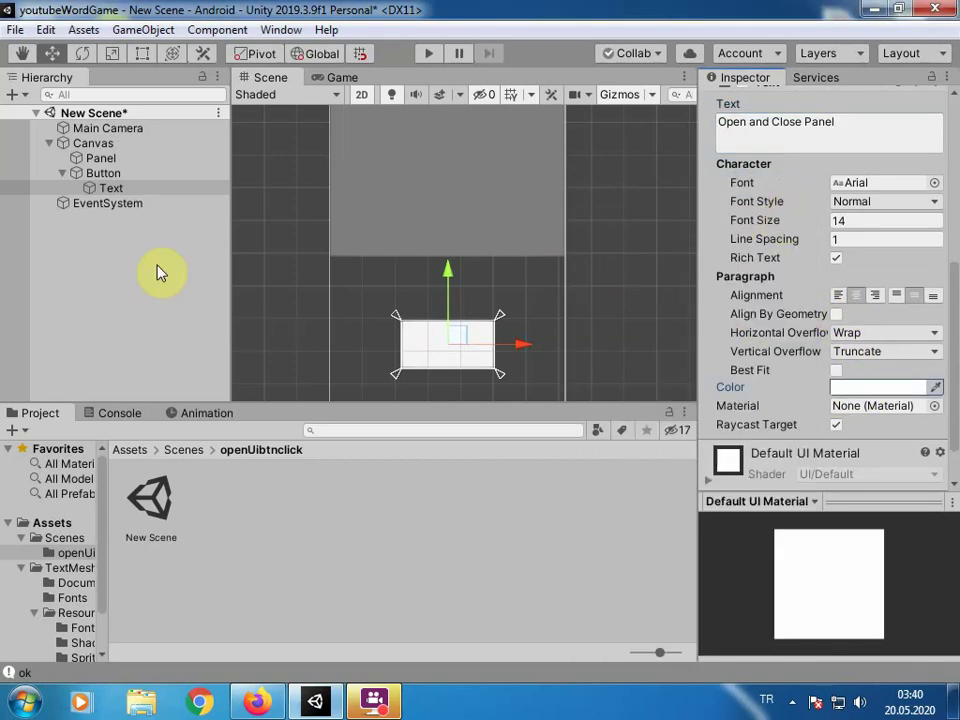
Tint the Button's background green (689A28).
click(105, 173)
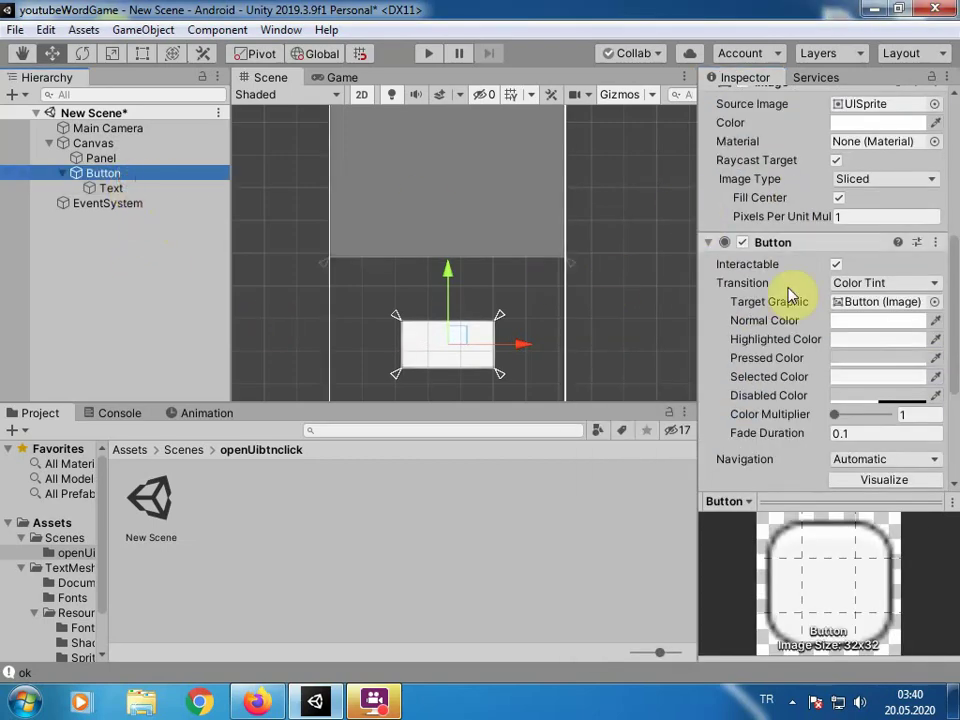
click(864, 122)
drag(743, 279, 696, 256)
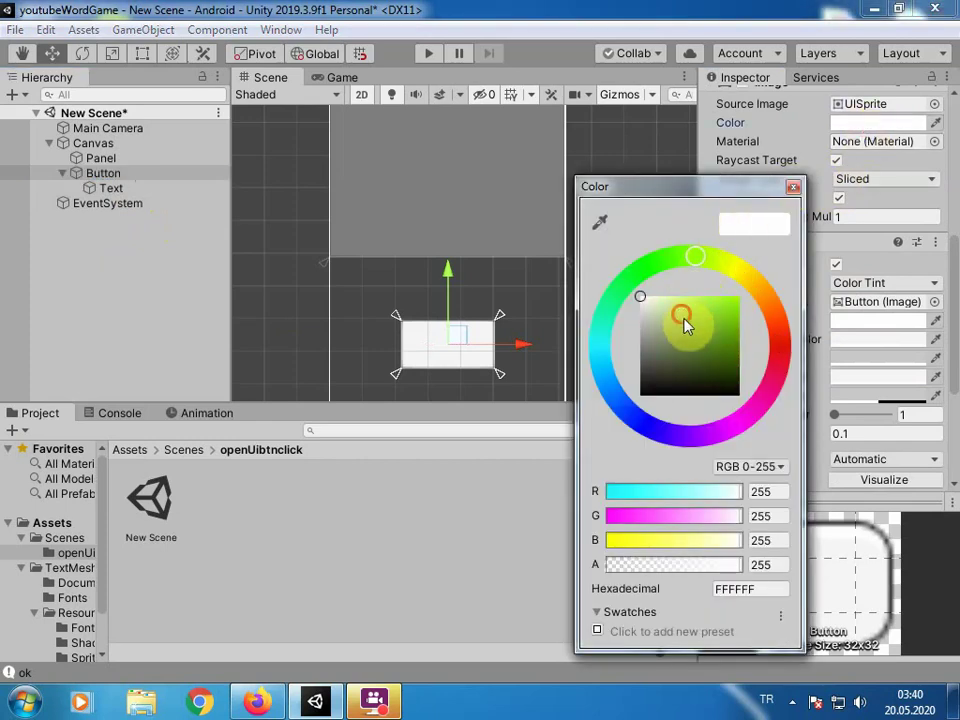
drag(681, 317, 715, 343)
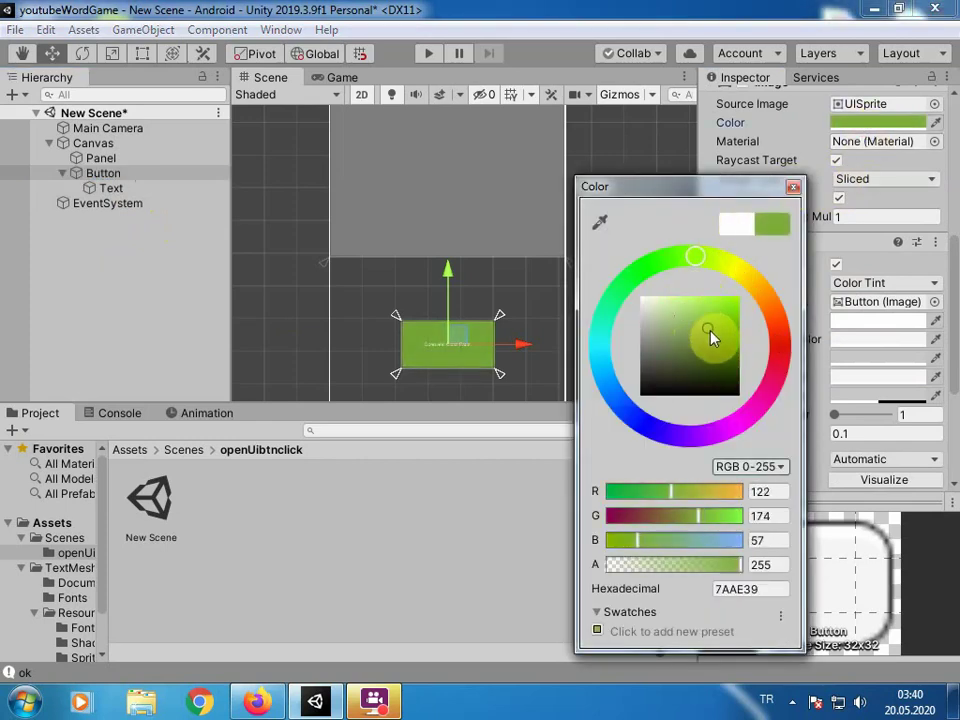
click(130, 190)
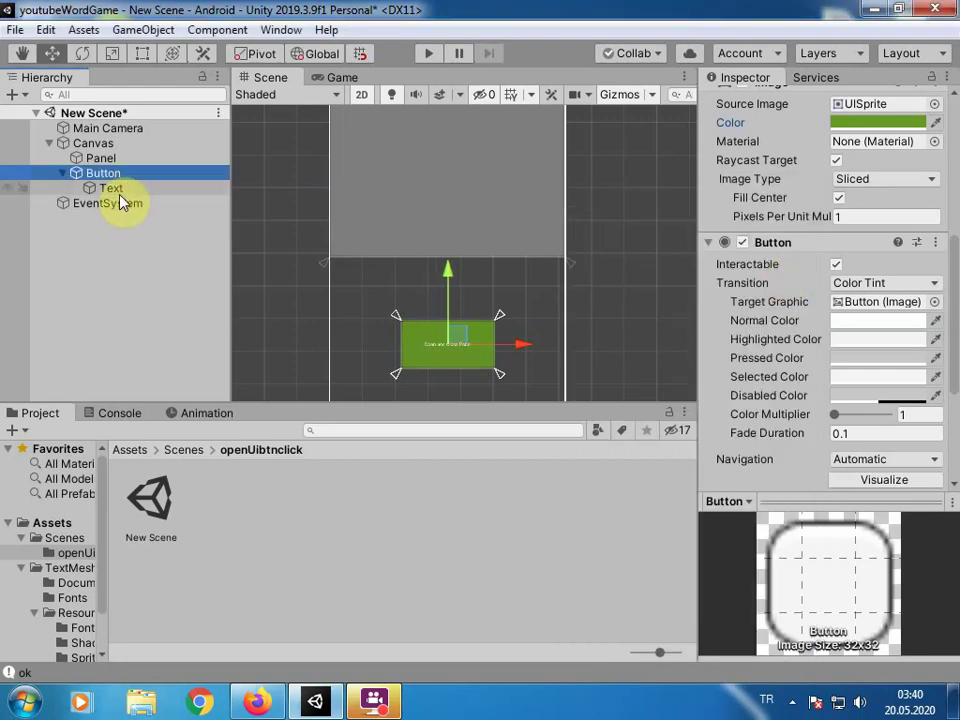
Enable Best Fit on the button label (sizes 10–40) and preview it in the Game view.
click(112, 188)
click(836, 320)
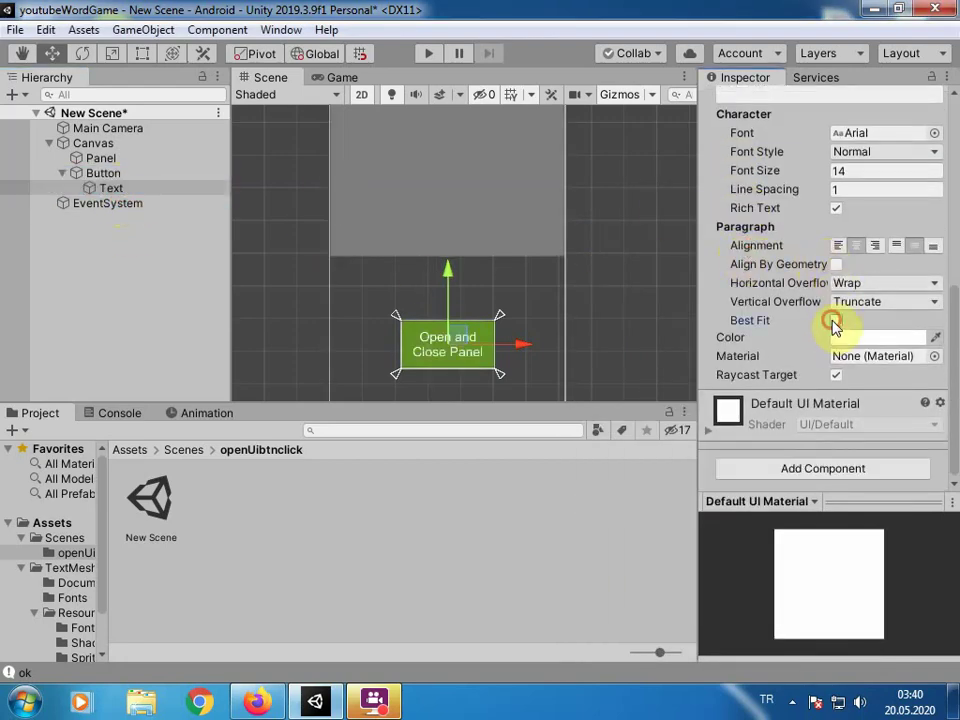
click(330, 77)
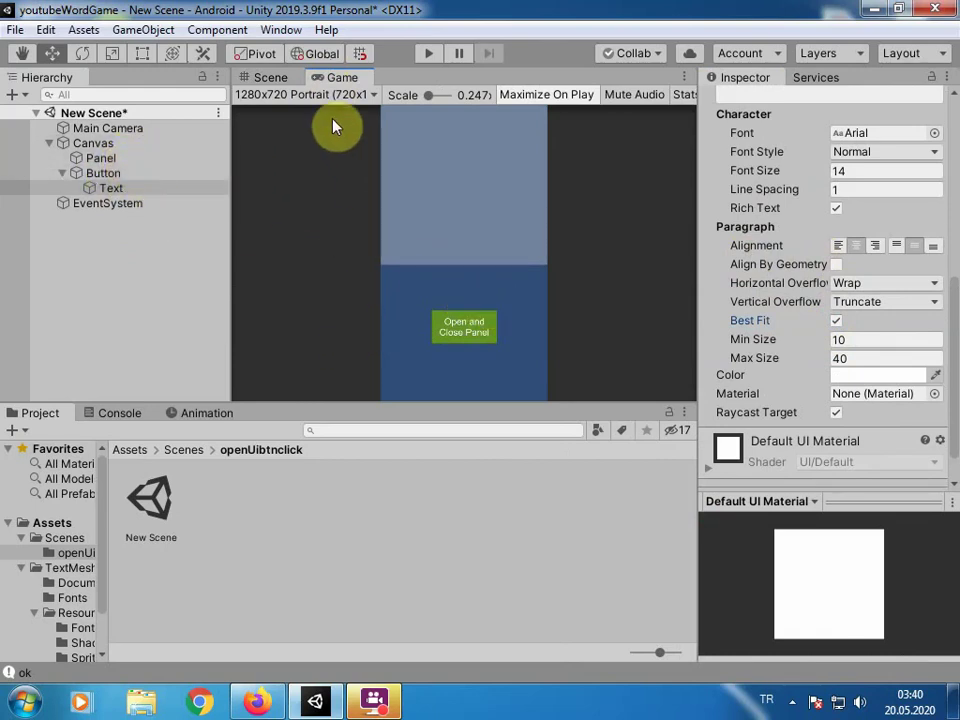
click(97, 158)
Add a Text element under the Panel and scale it up about two and a half times.
right_click(97, 158)
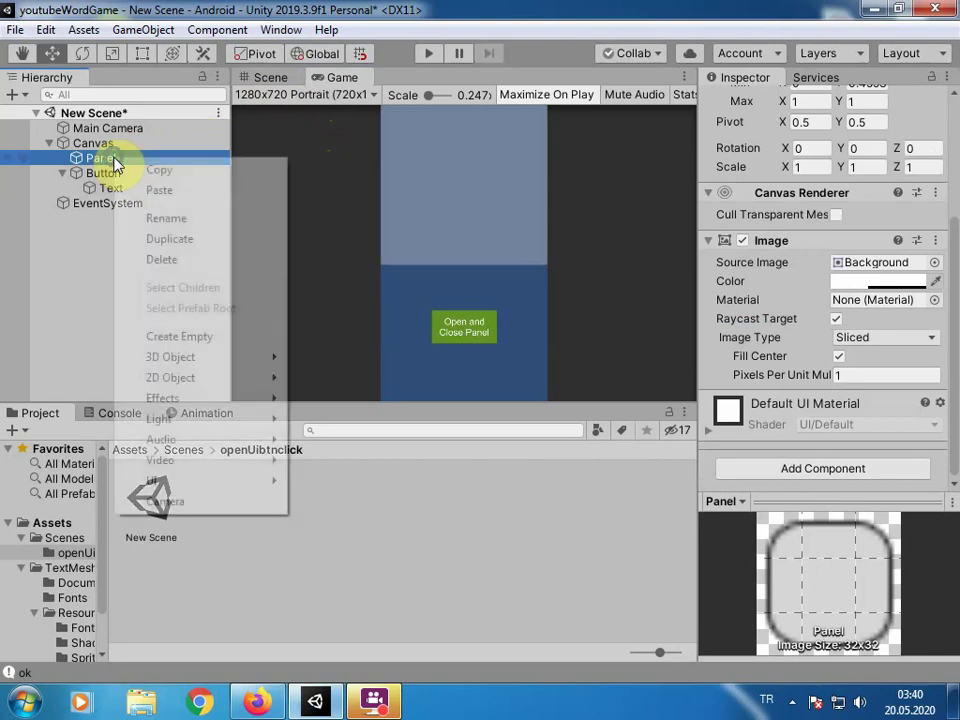
click(167, 475)
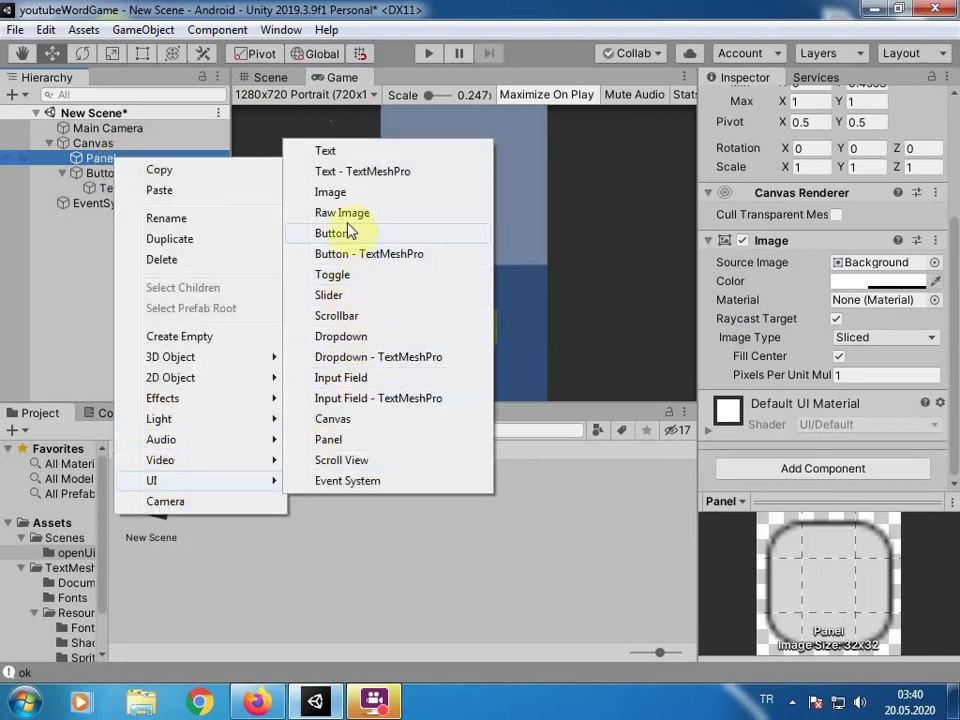
click(362, 157)
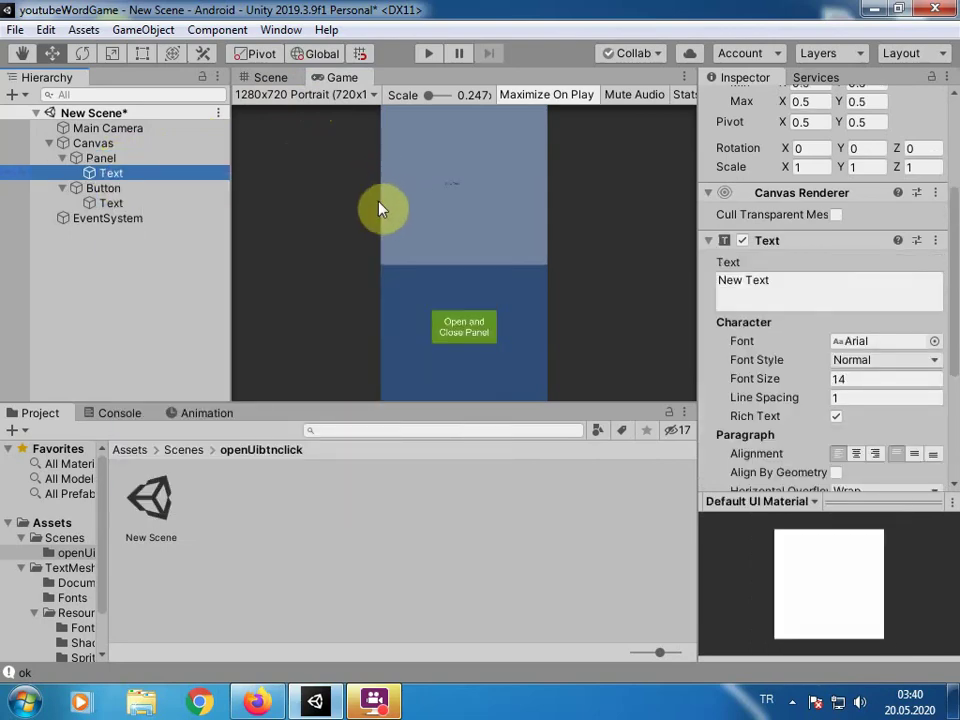
click(274, 79)
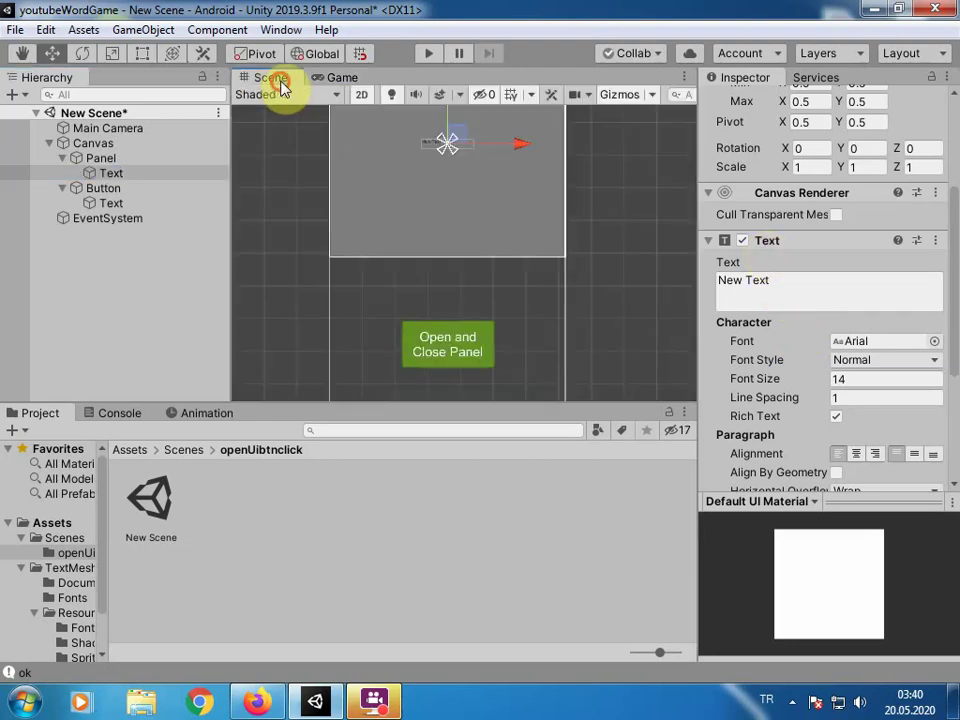
scroll(439, 221, up, 1)
middle_drag(439, 221, 439, 259)
scroll(439, 259, up, 1)
key(r)
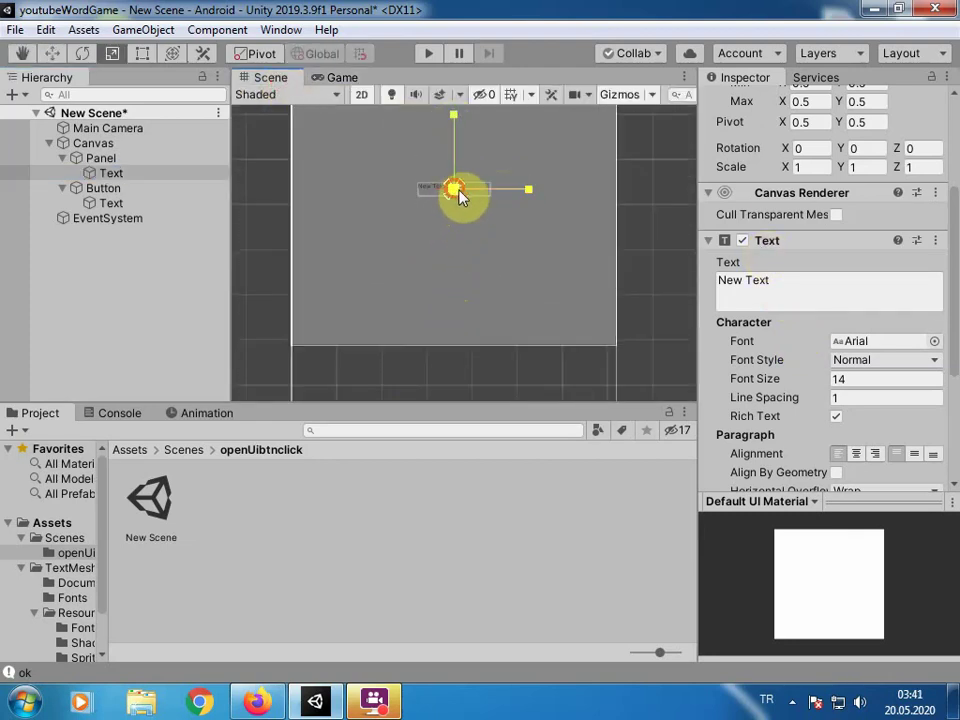
drag(454, 192, 590, 214)
Enable Best Fit, centre-align the text, set it to 'This is a panel', and save the scene.
scroll(735, 274, down, 4)
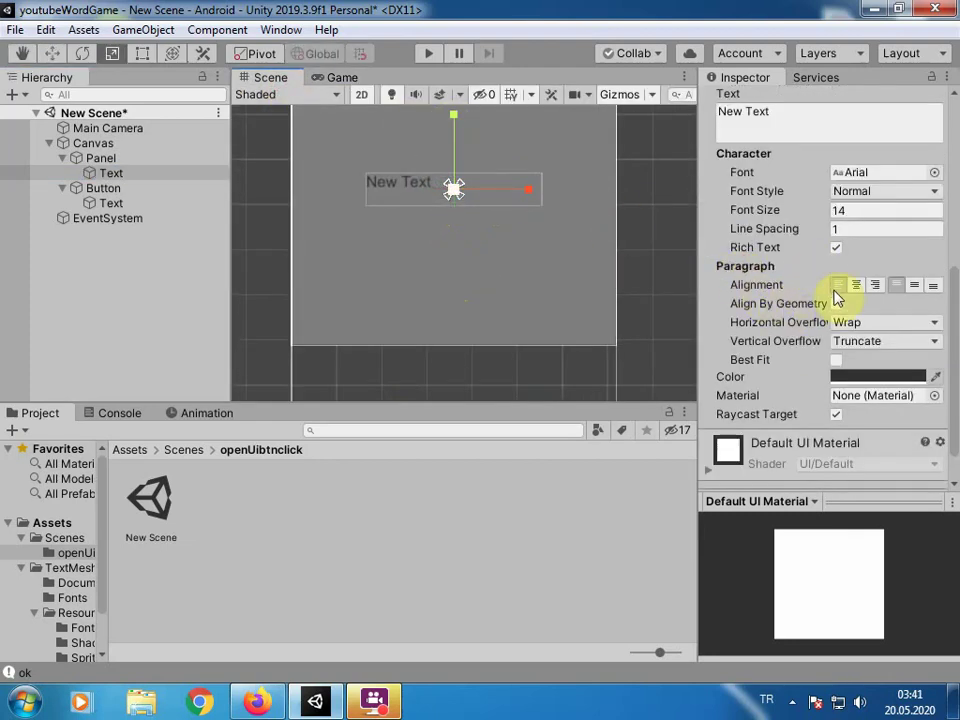
click(836, 361)
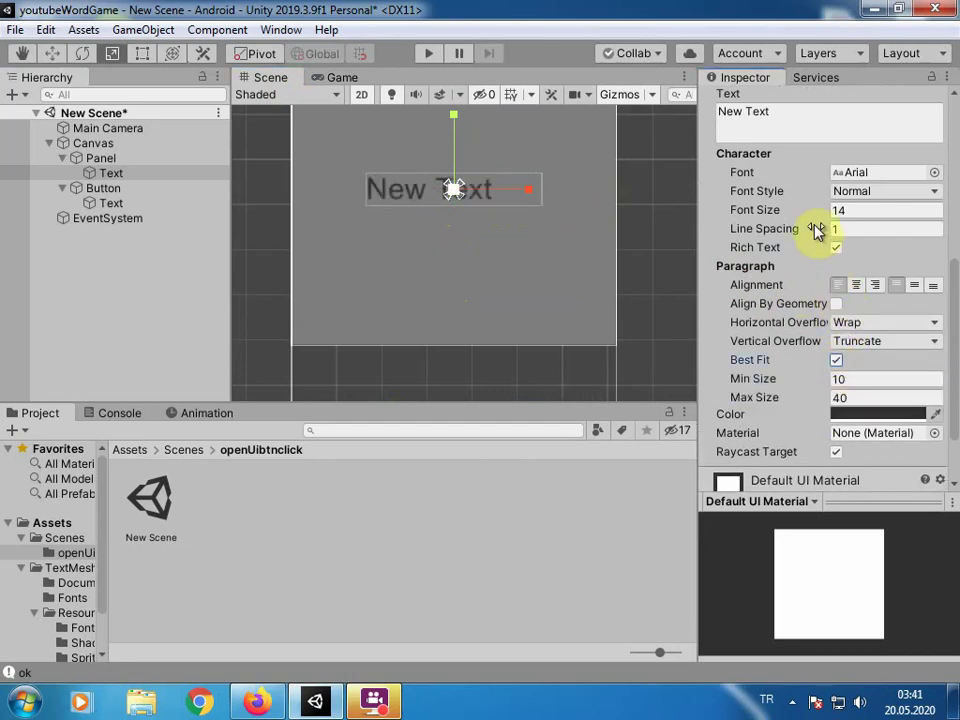
click(857, 284)
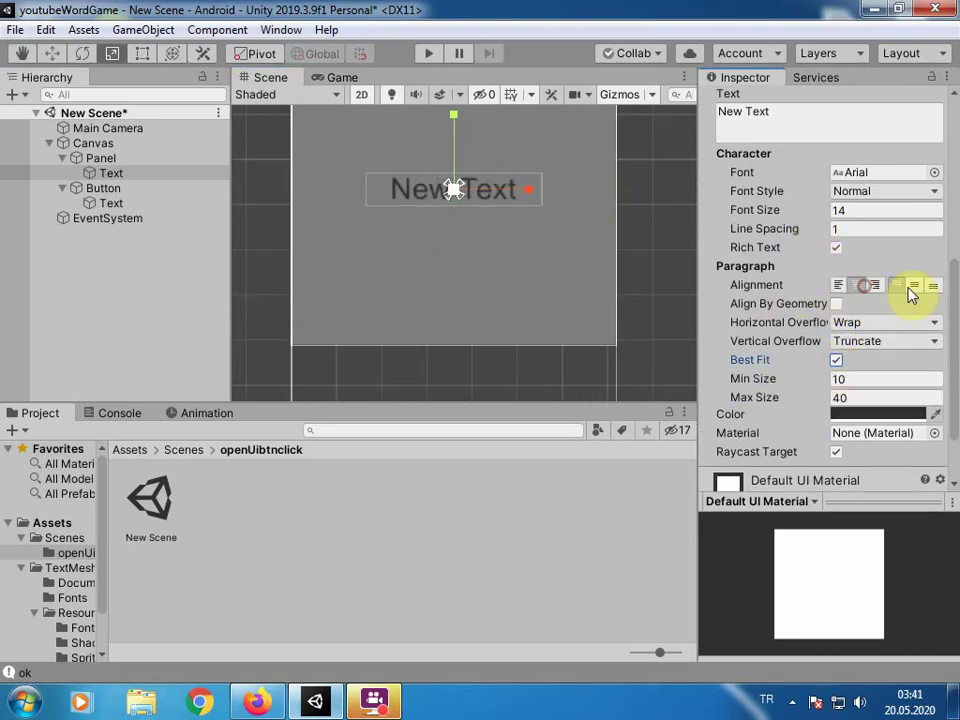
click(768, 134)
text(Thi)
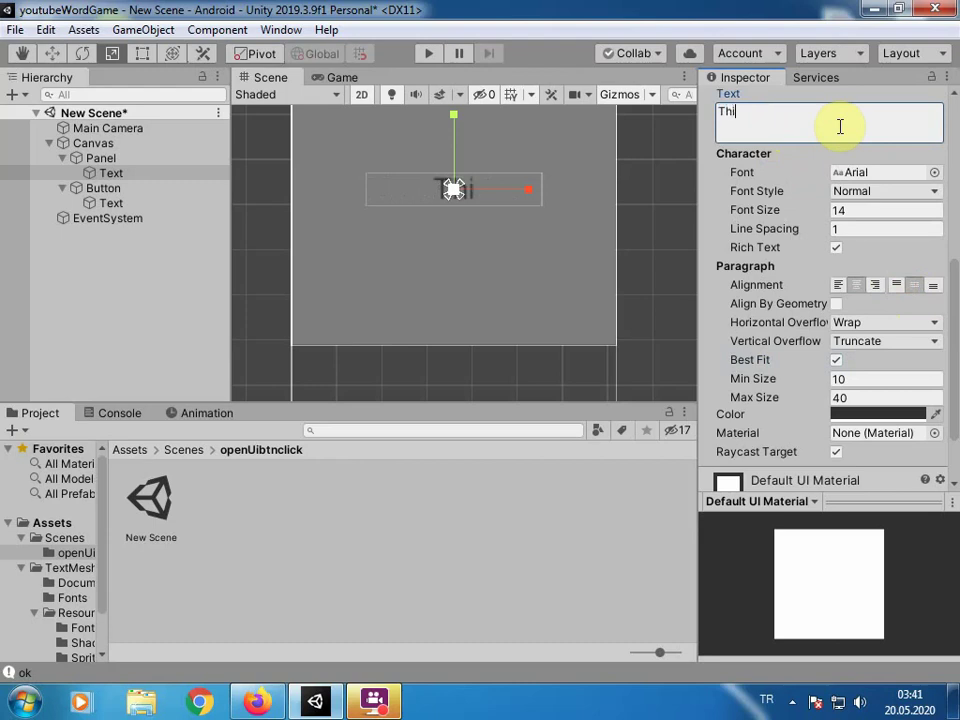
text(s is apano)
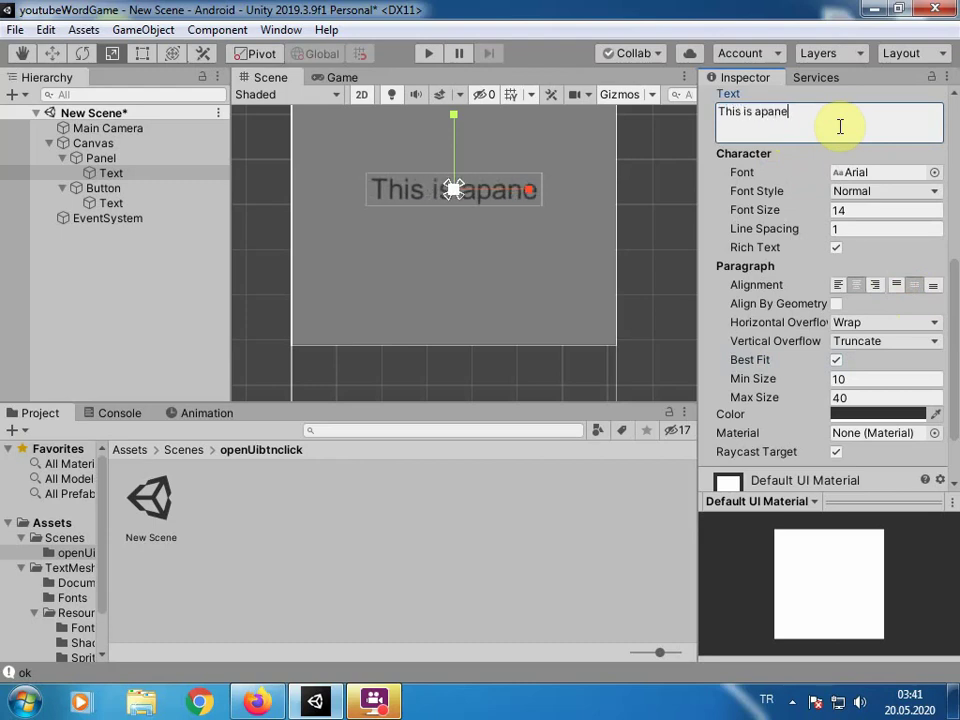
key(BackSpace)
key(BackSpace)
key(BackSpace)
key(BackSpace)
text(pa)
key(BackSpace)
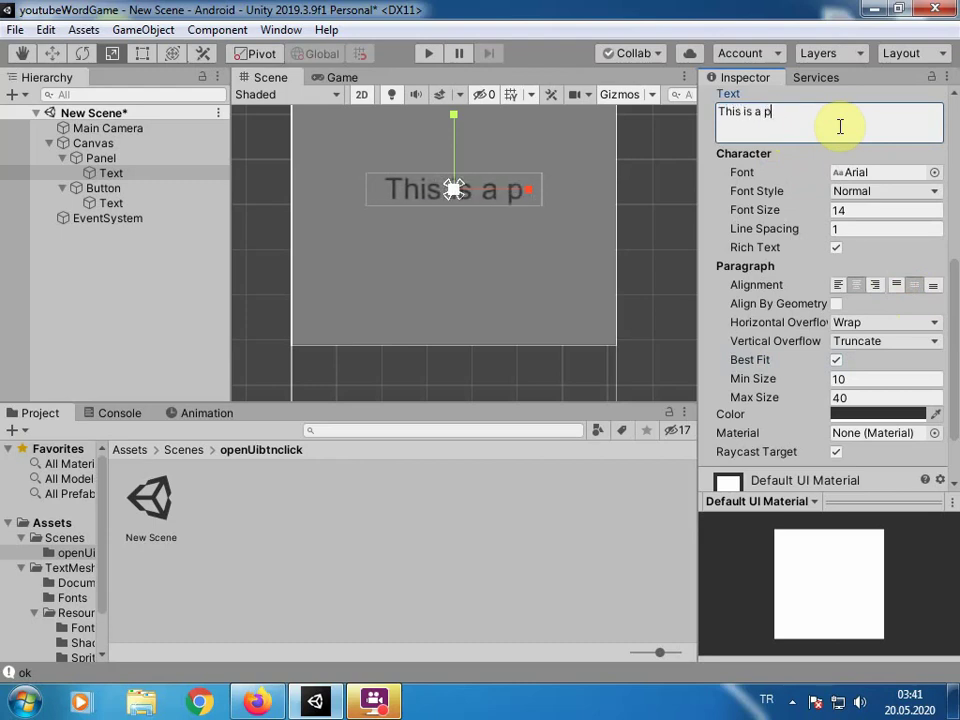
text(anes)
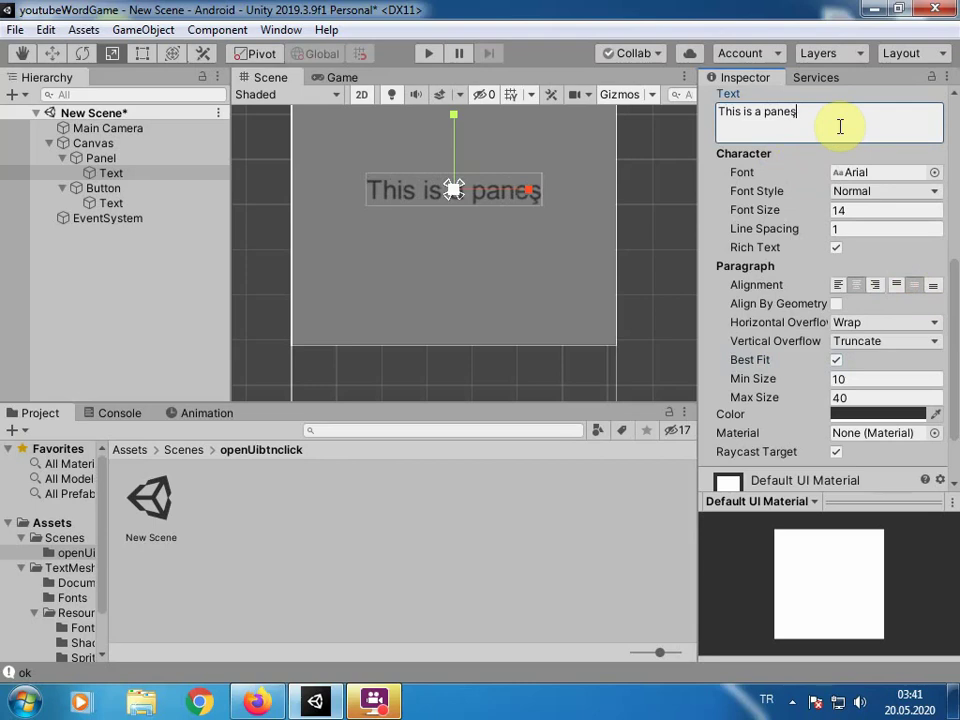
key(BackSpace)
text(l)
key(ctrl+s)
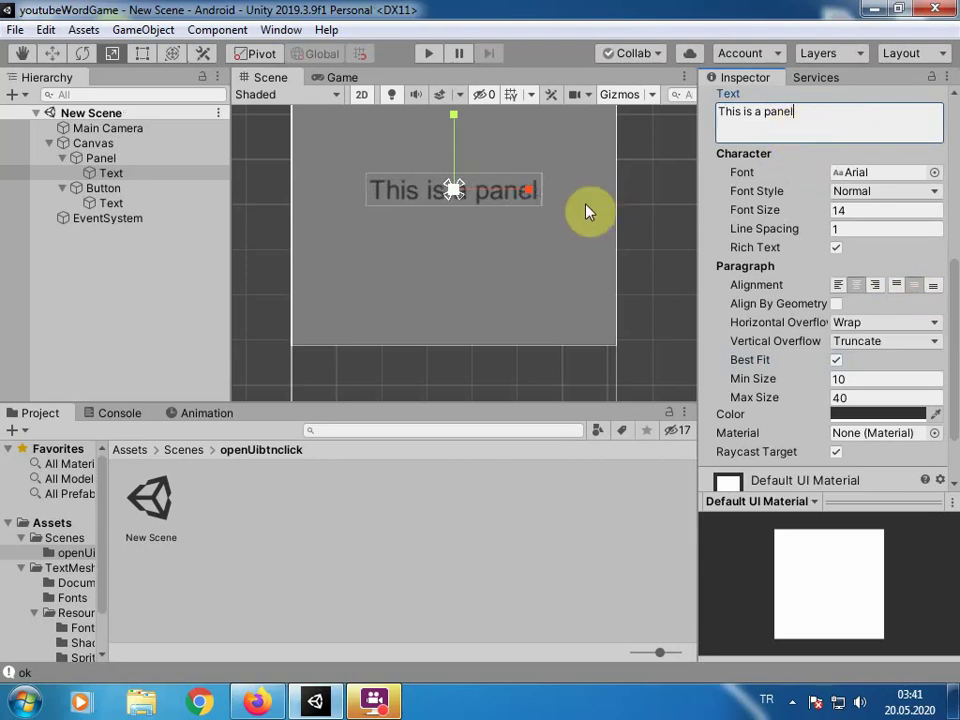
Create a new C# script named openPanel in Assets/Scenes/openUibtnclick.
click(335, 78)
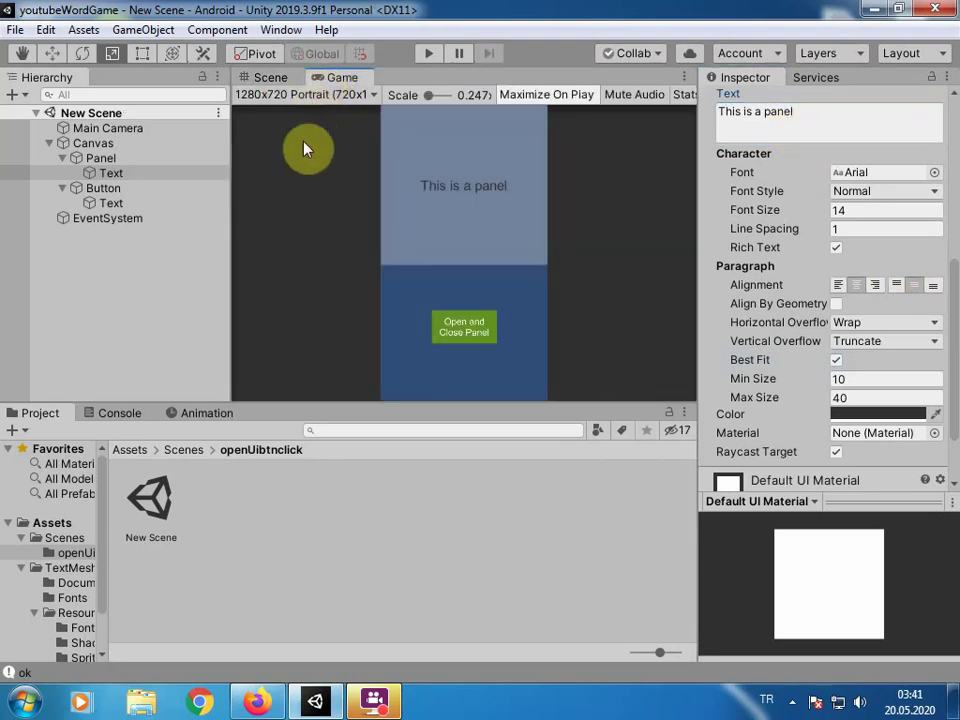
right_click(197, 518)
mouse_move(249, 39)
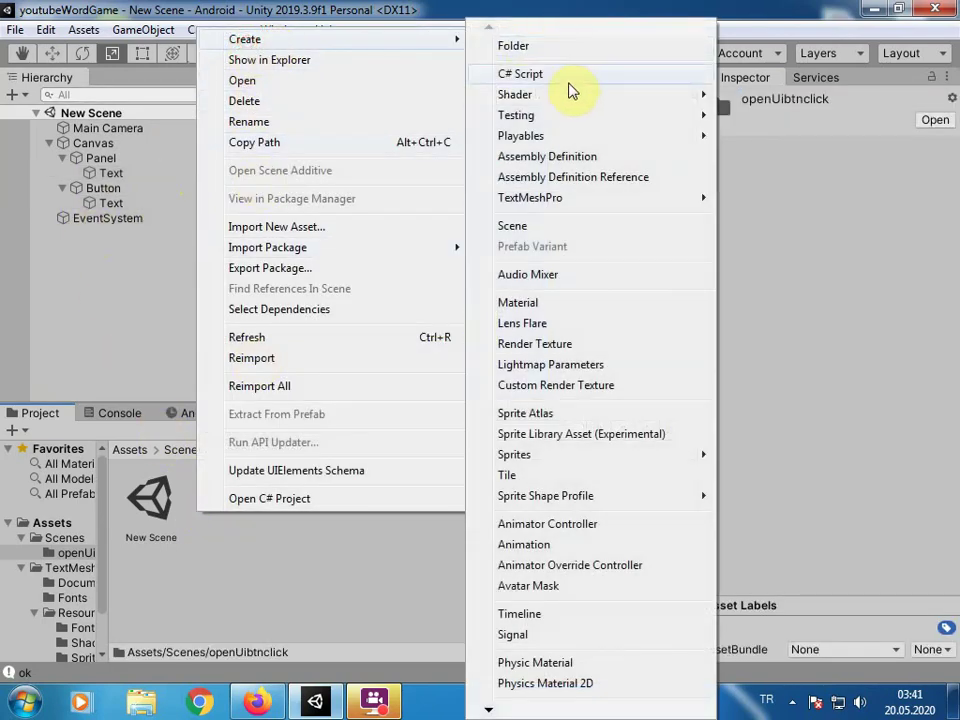
click(569, 82)
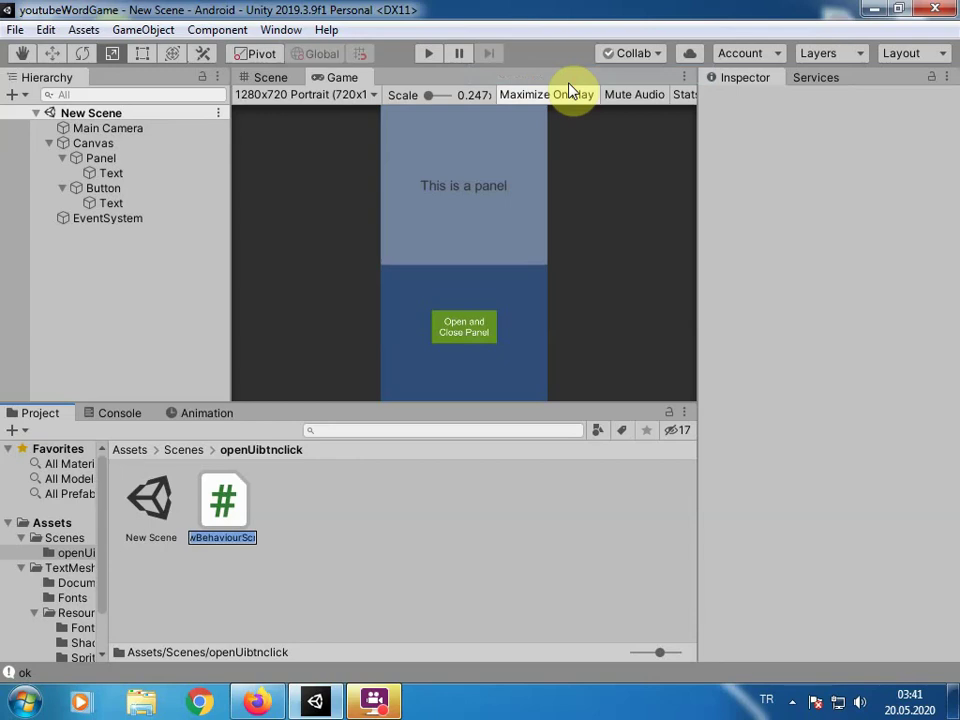
text(open)
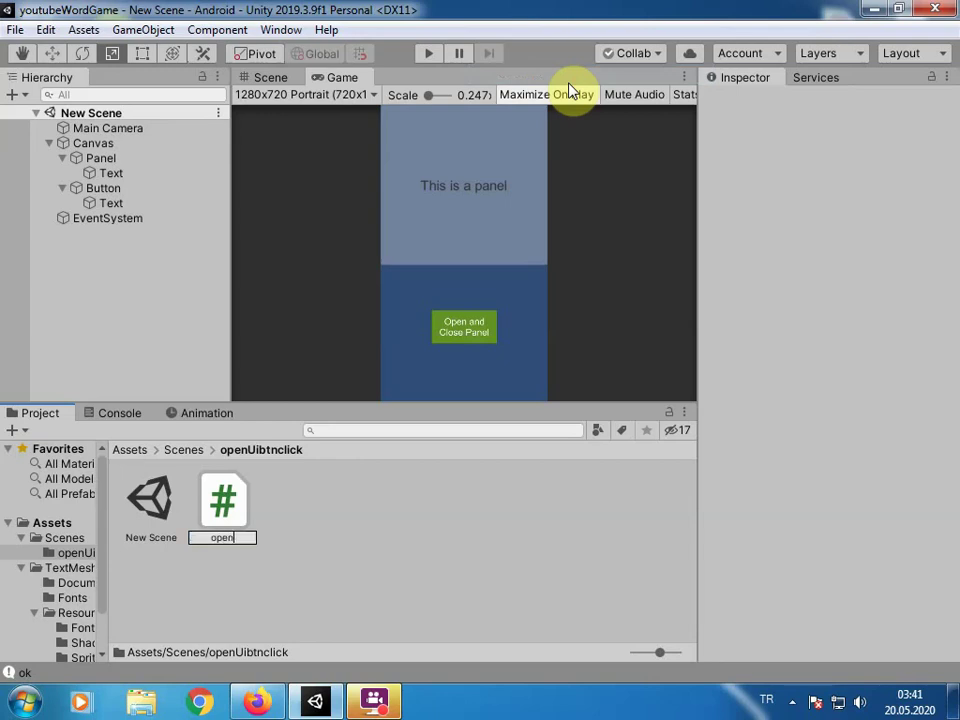
text(Panel)
key(Return)
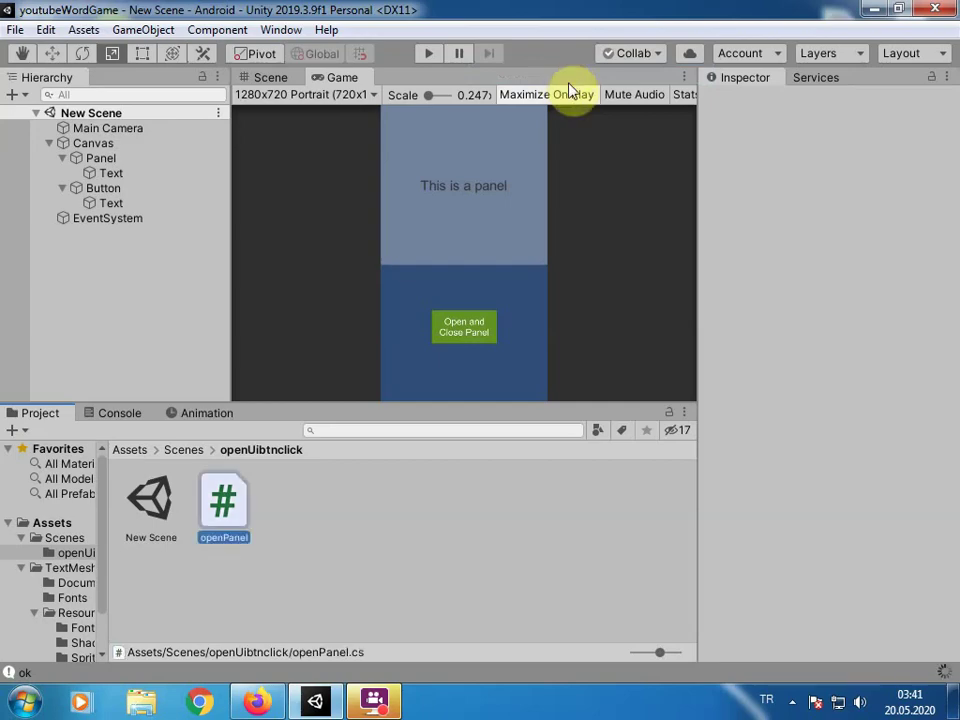
Open openPanel.cs in Visual Studio and replace Start and Update with 'public GameObject gameObject;'.
double_click(222, 515)
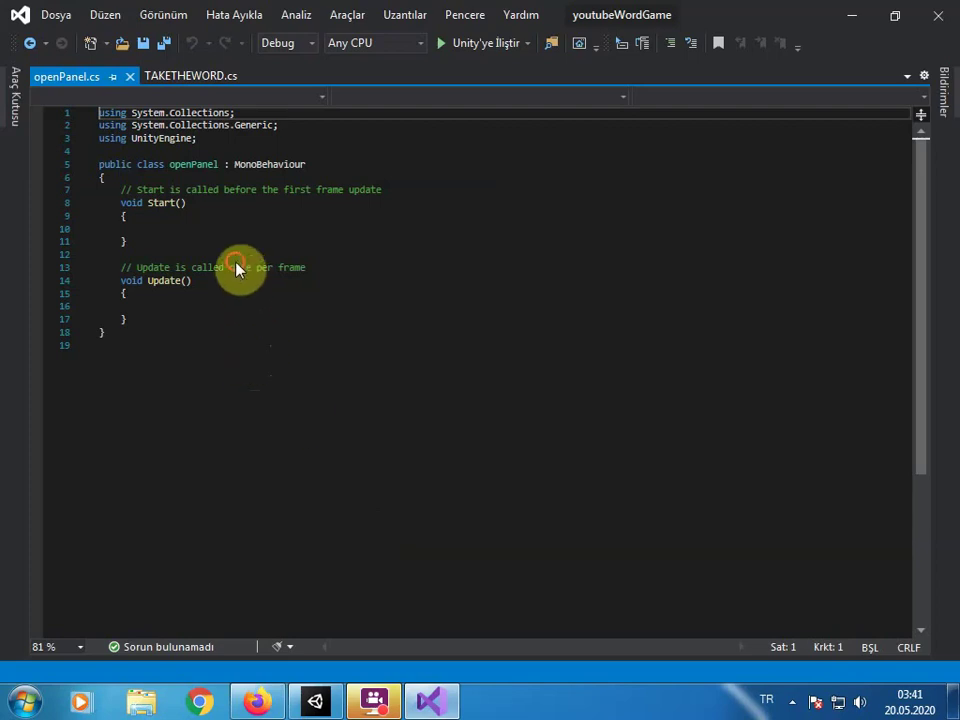
click(202, 229)
drag(165, 330, 122, 187)
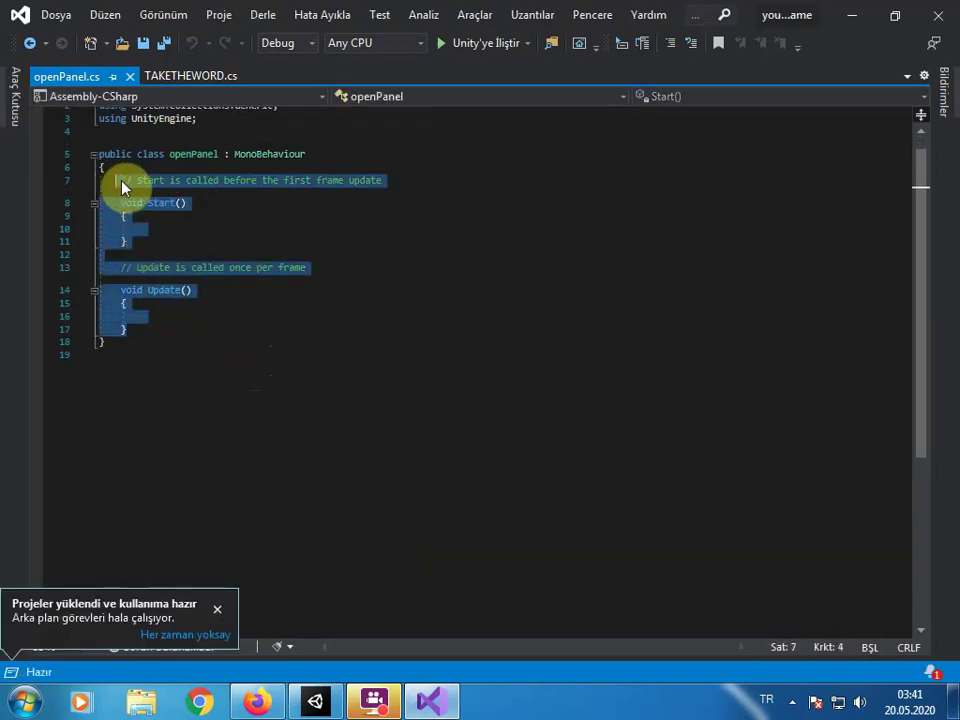
text(p)
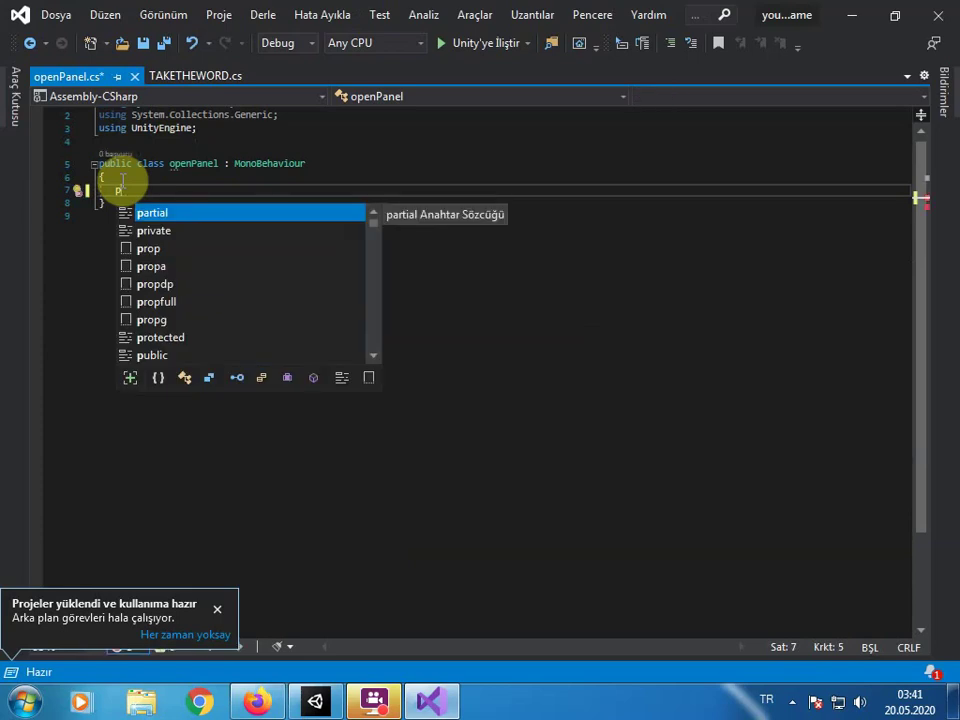
text(u)
key(BackSpace)
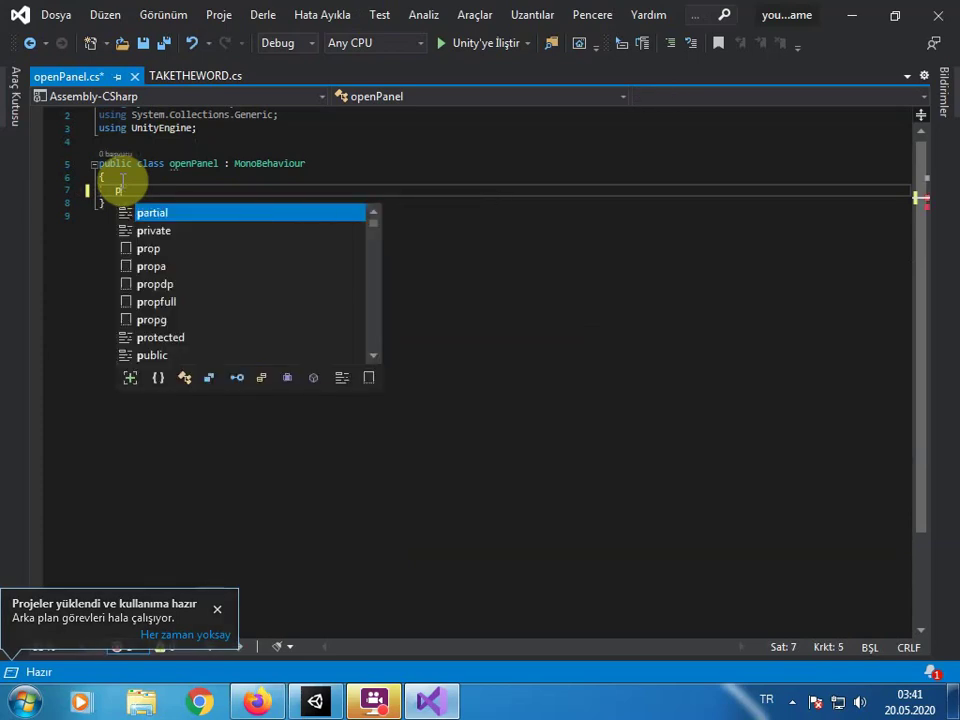
text(ub )
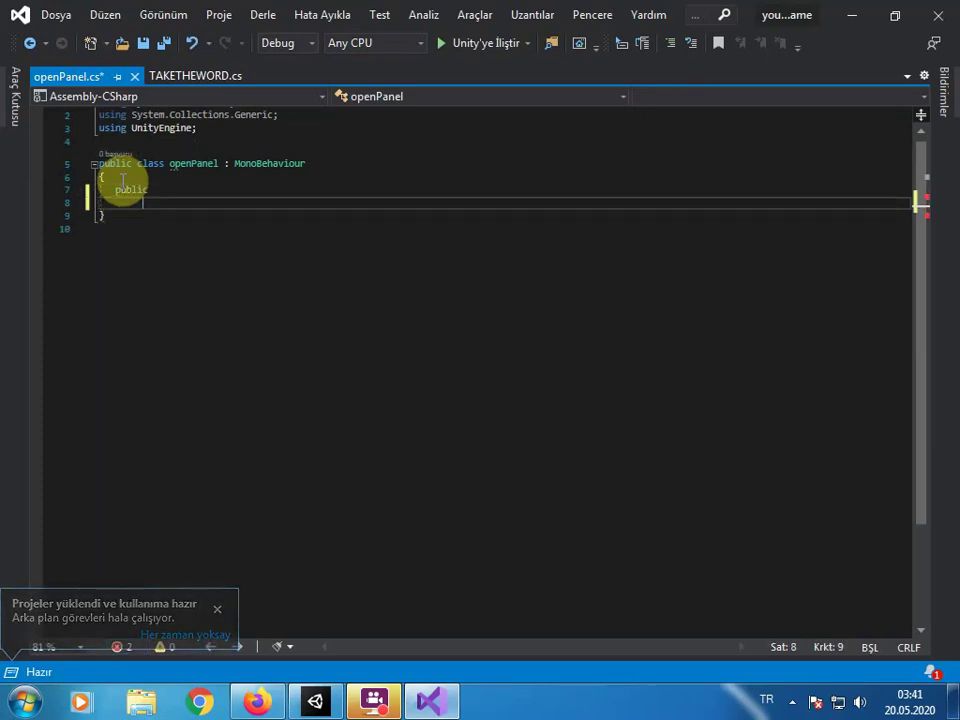
text(Ga )
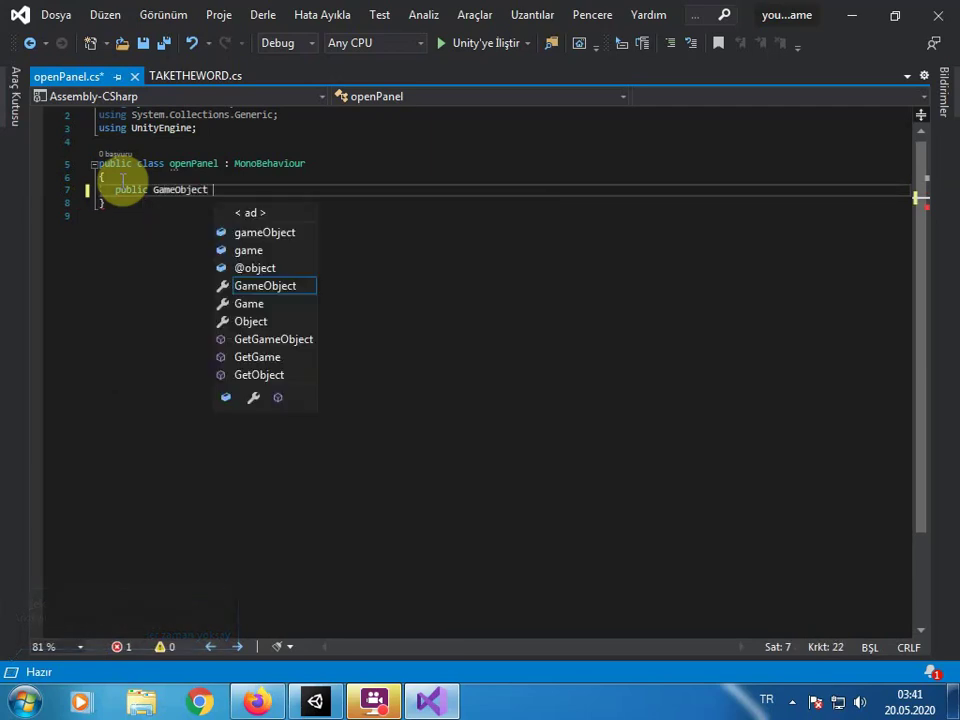
text(pa)
key(BackSpace)
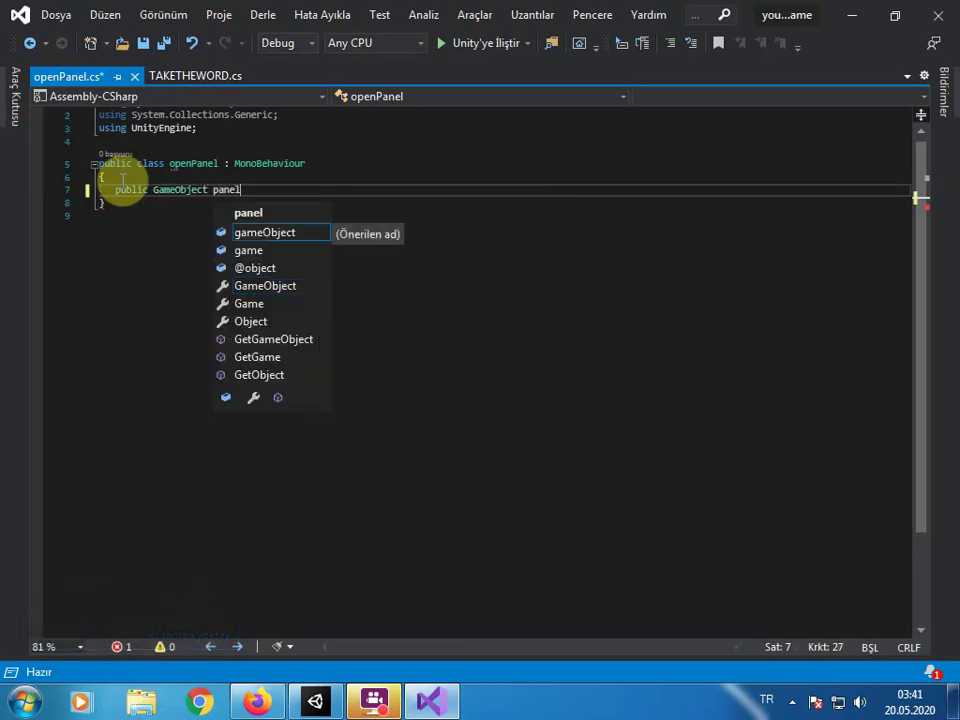
text(1)
key(Tab)
text(;)
key(Return)
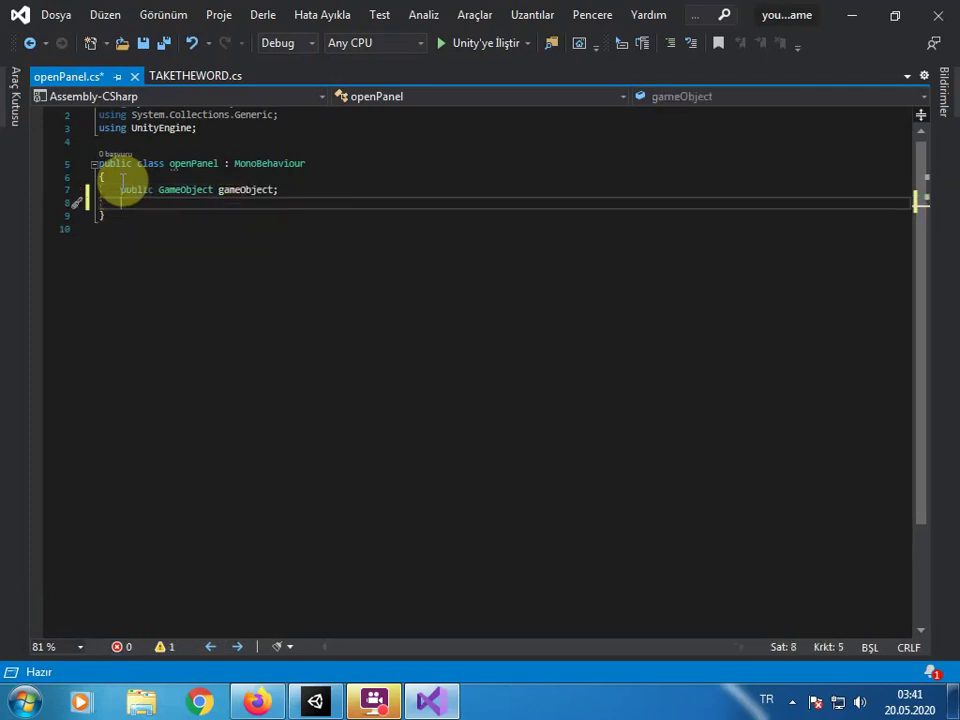
Add an empty 'public void OpenAndClose()' method and begin a 'bool active' declaration above it.
key(Return)
key(Return)
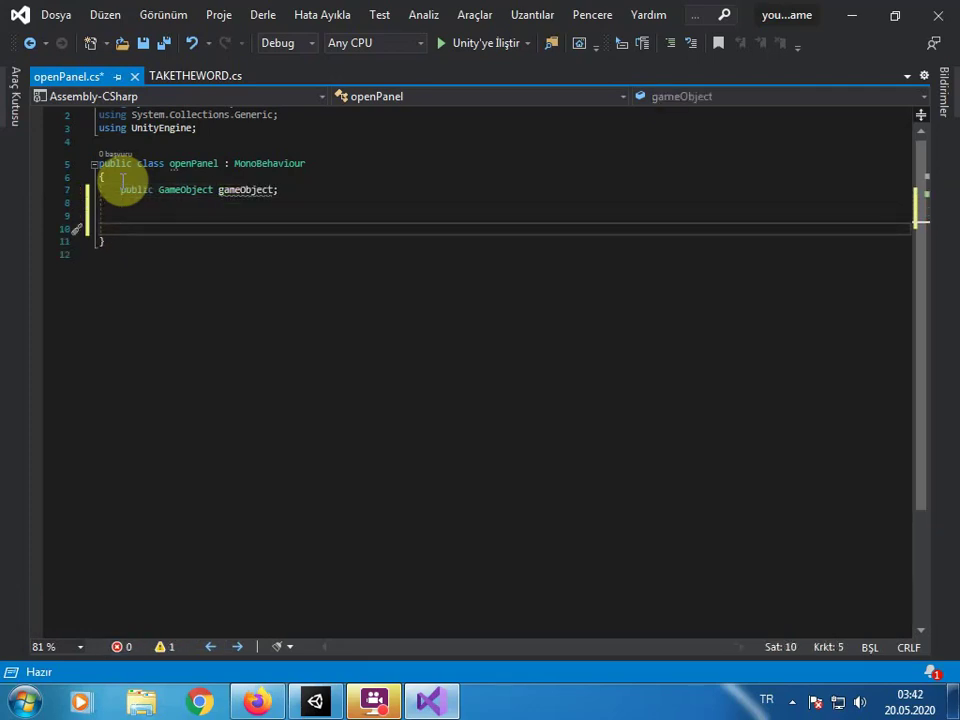
key(Up)
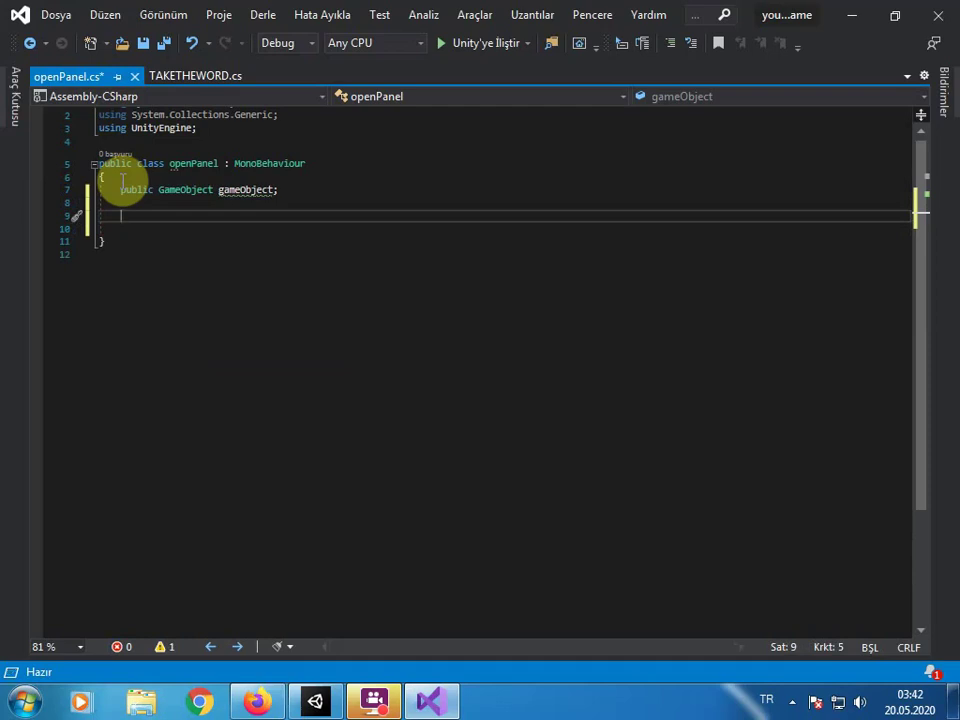
text(public vo)
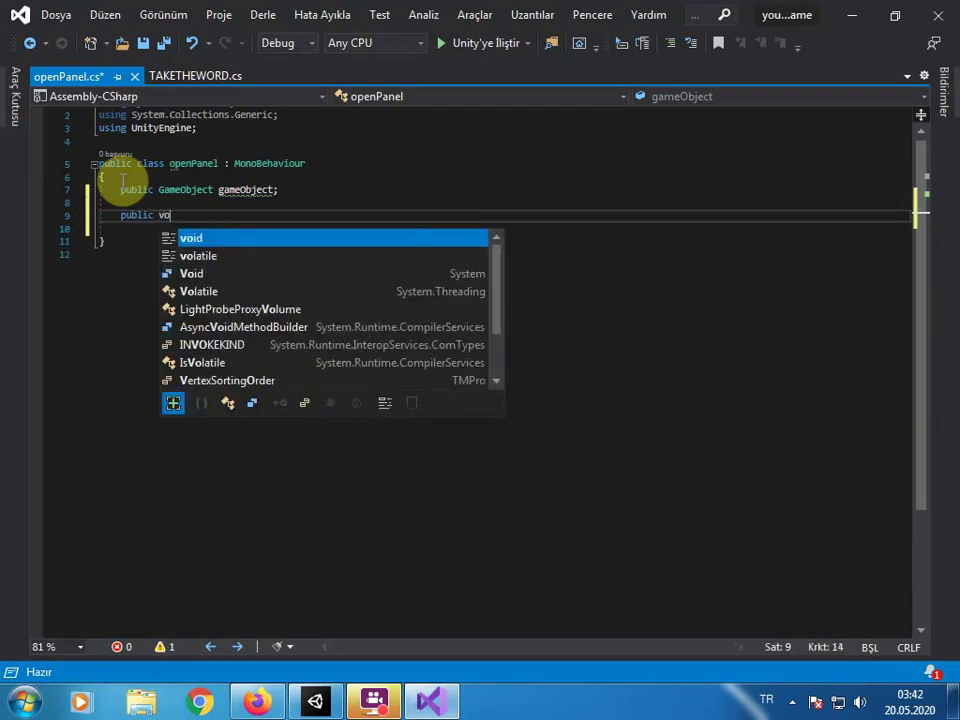
text(id )
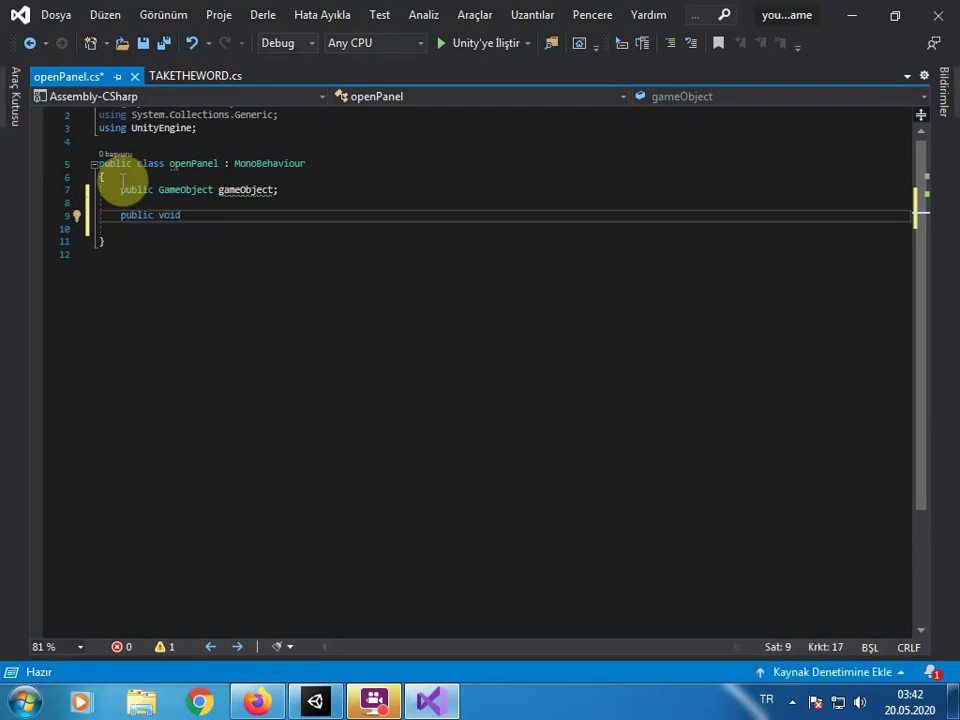
text(Op)
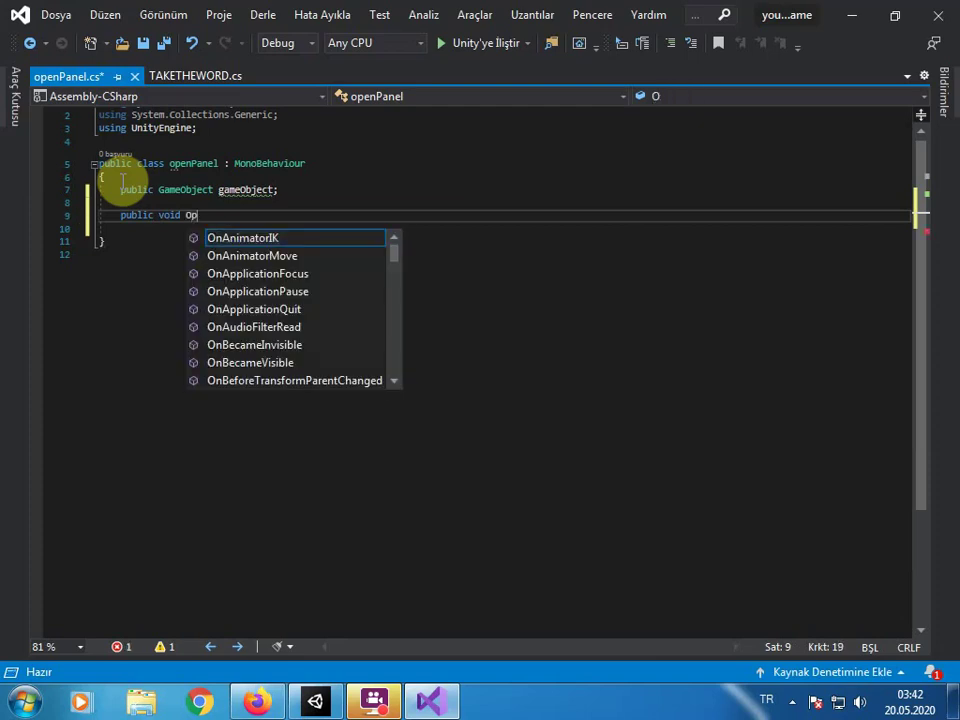
text(enAndClose)
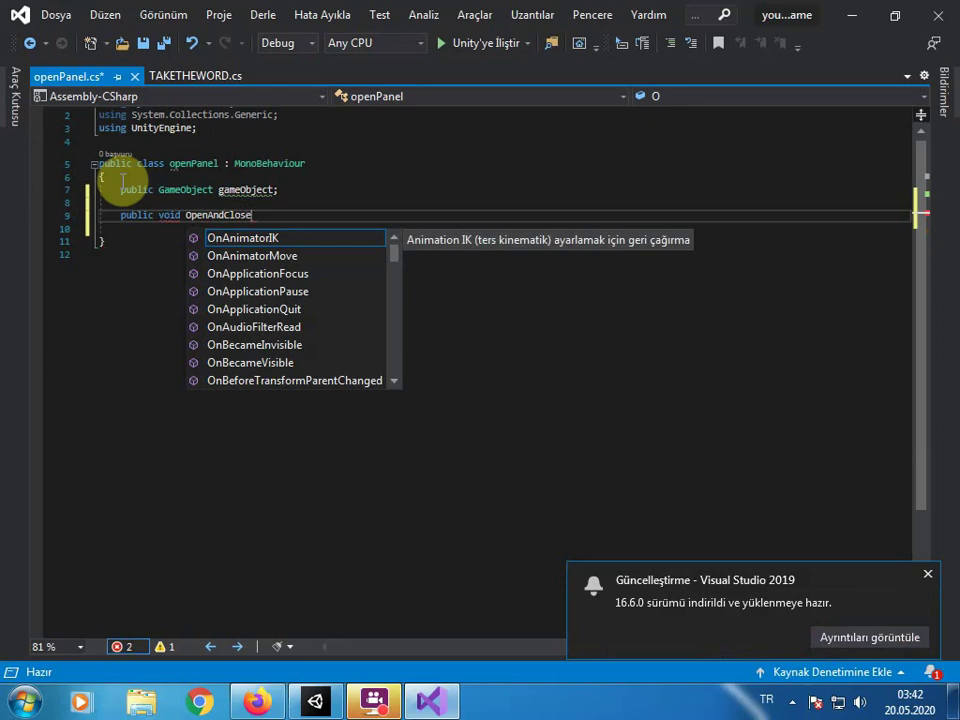
text(() {)
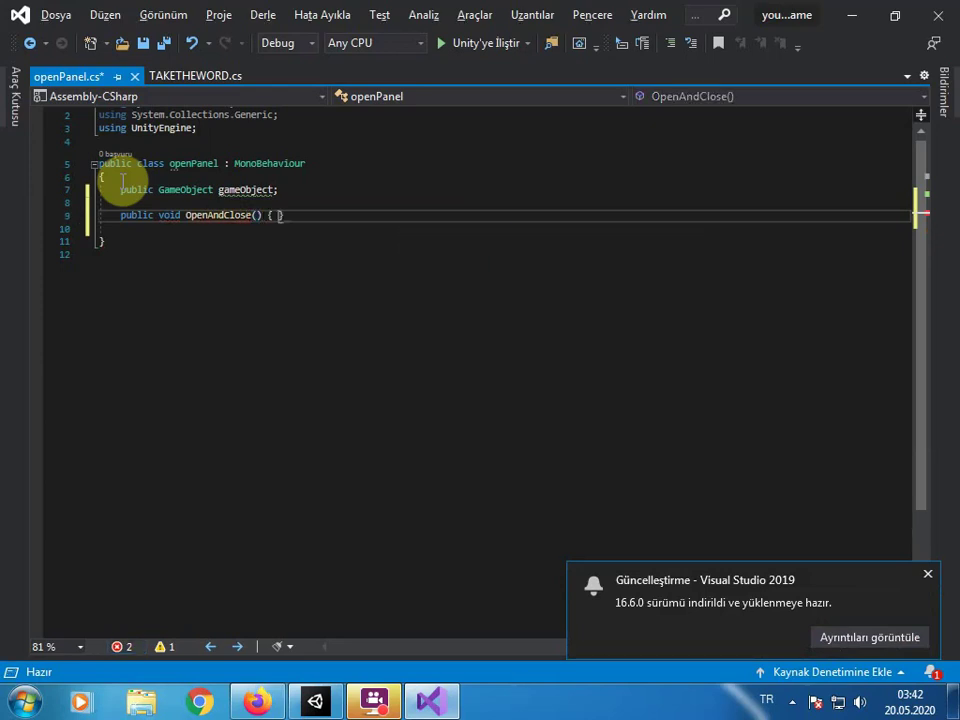
key(Return)
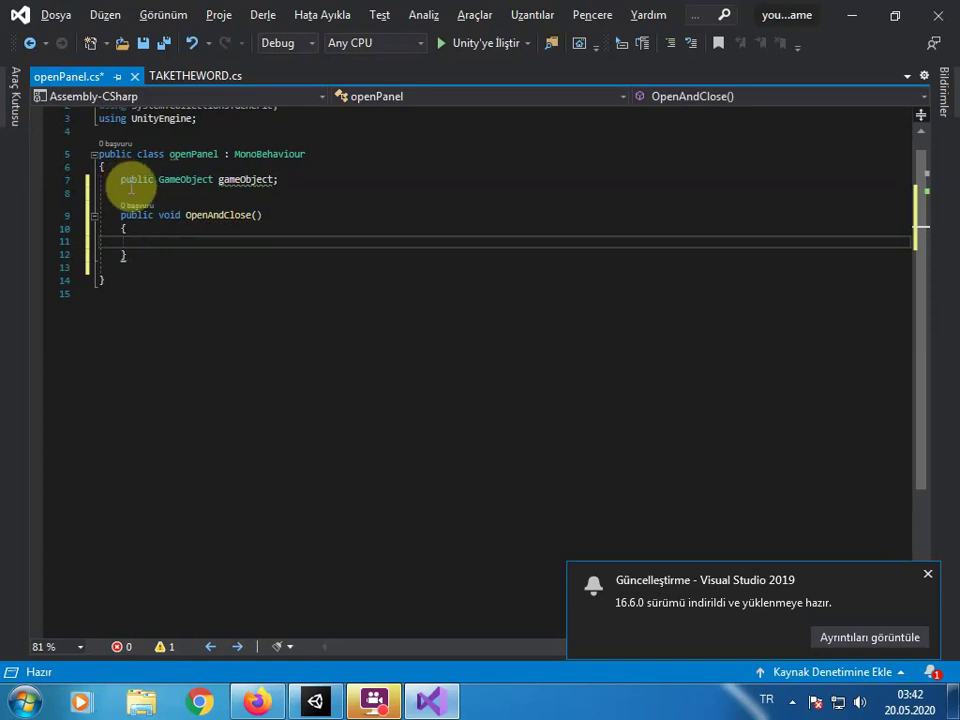
click(121, 189)
text(b)
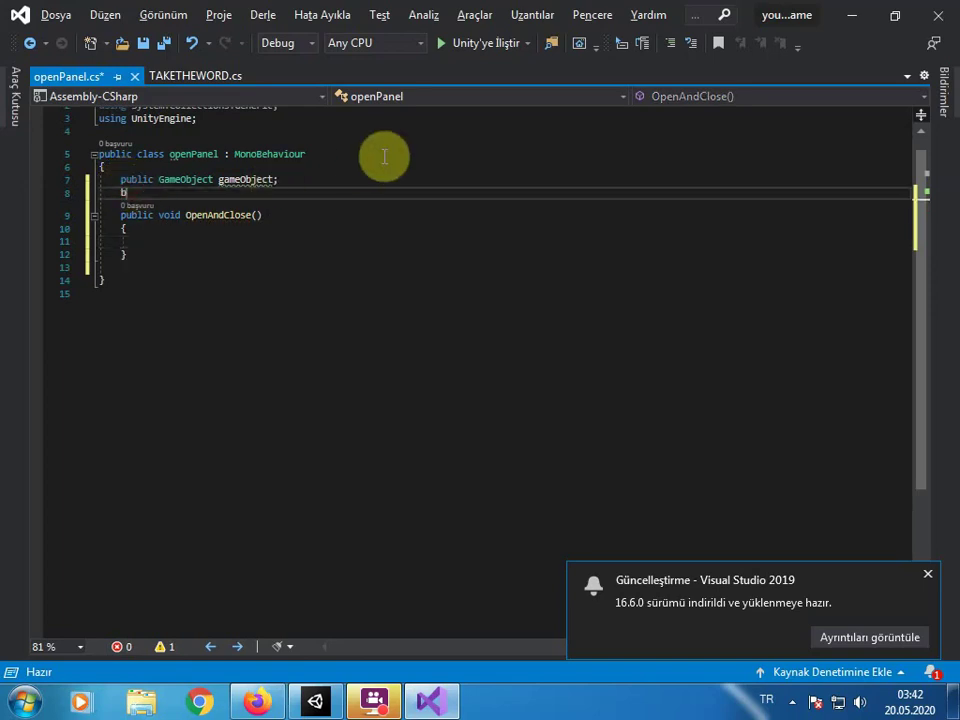
text(ool active)
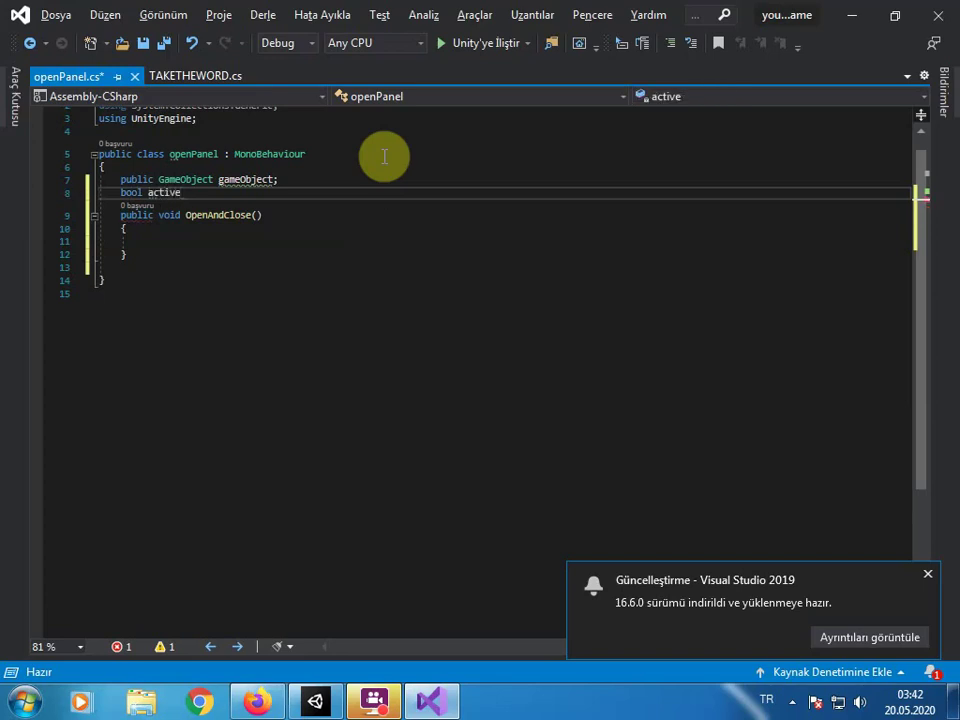
Inside OpenAndClose, write an if block on active being false that calls gameObject.SetActive(true).
key(Down)
key(Down)
key(Down)
text(if)
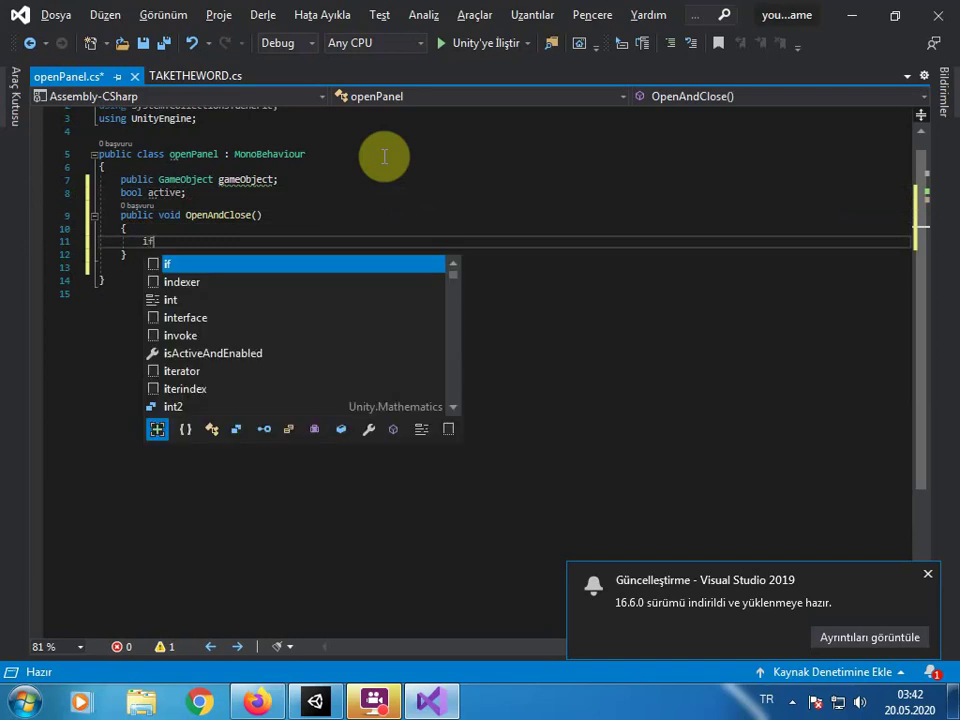
text((ac)
key(Tab)
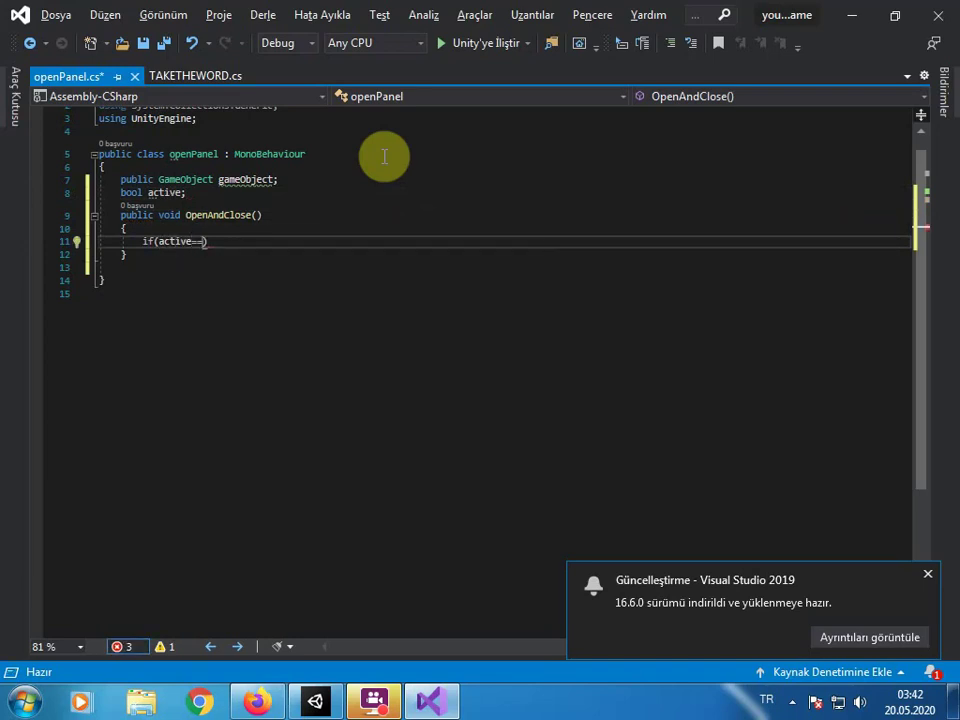
text( false) )
text({)
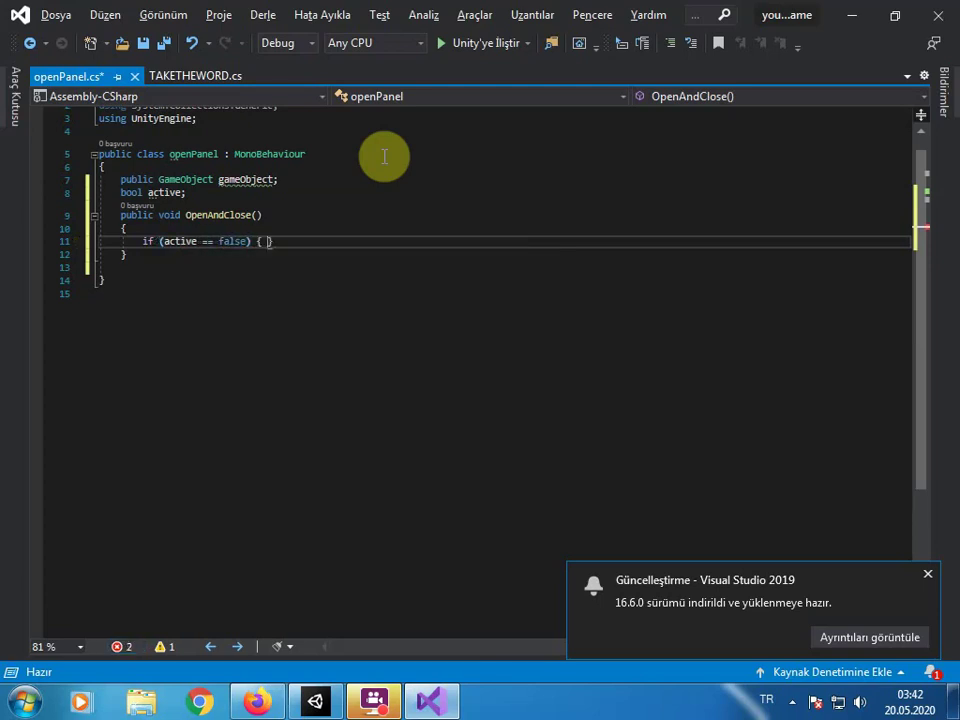
key(Return)
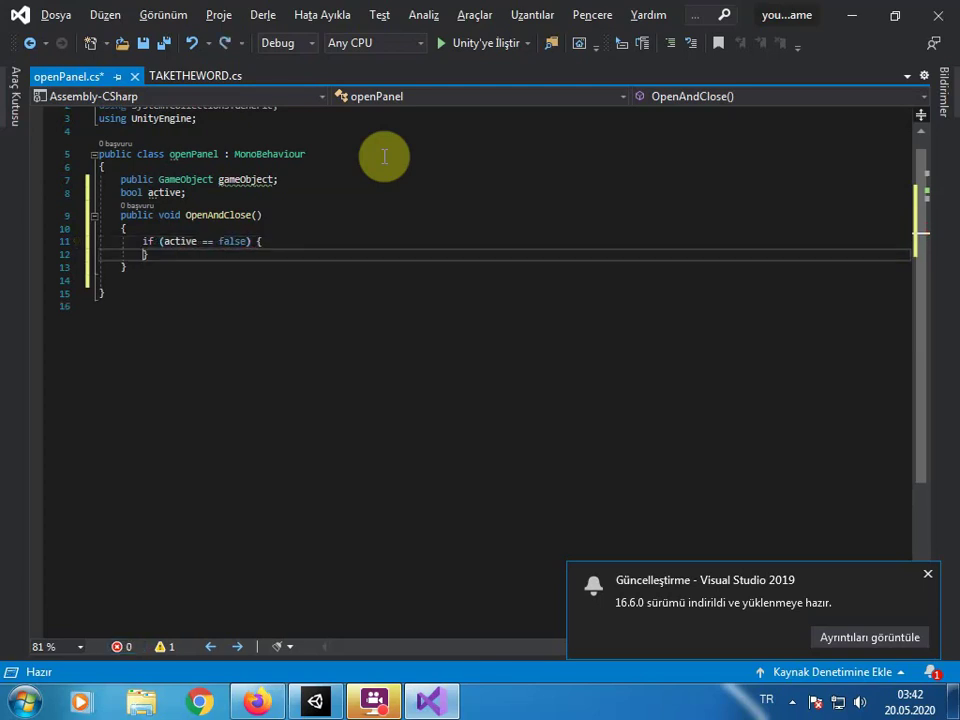
double_click(245, 180)
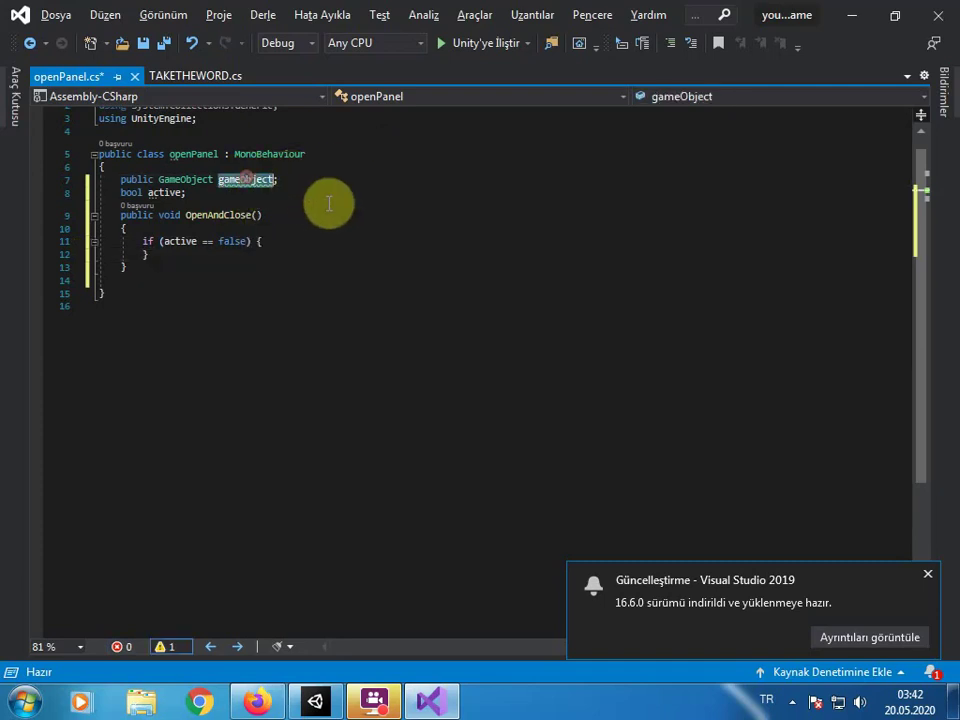
click(293, 238)
key(Return)
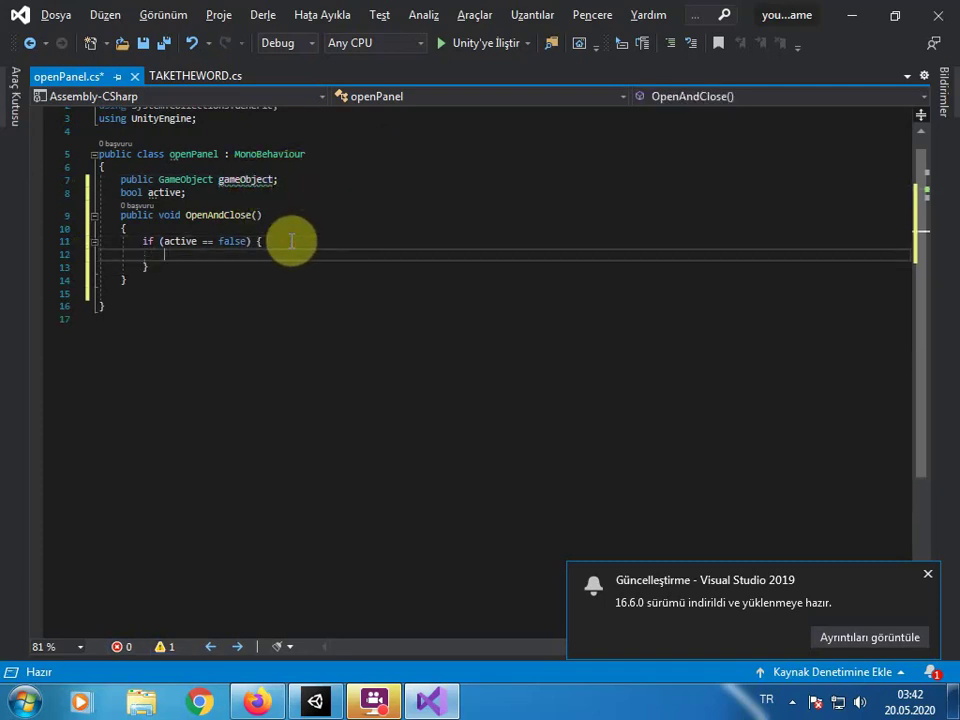
text(gameObject.transform.ga)
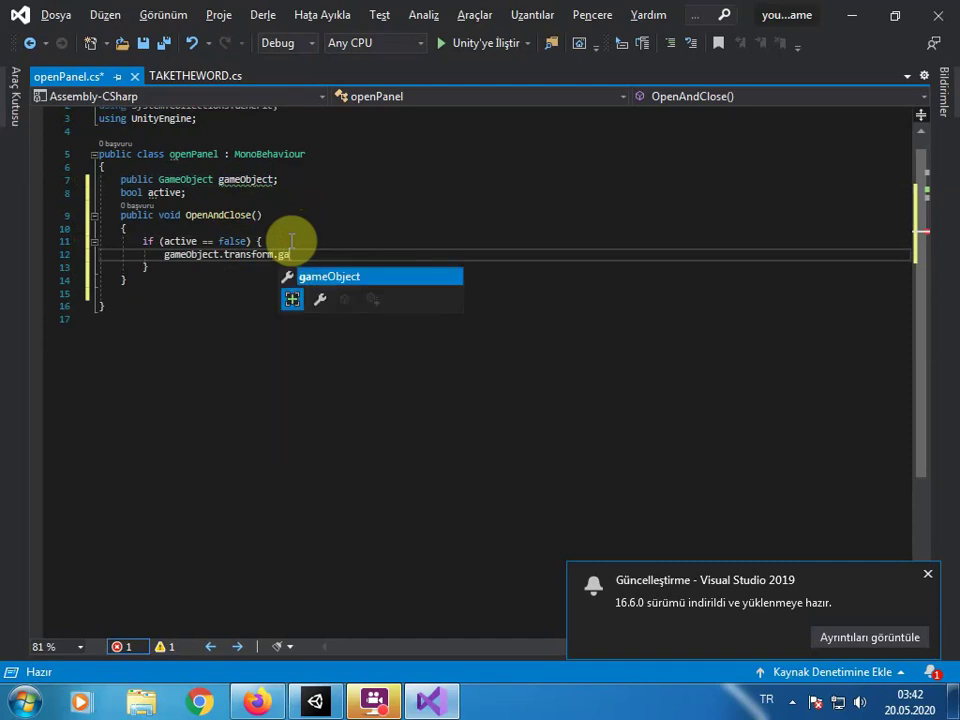
text(meObject.se)
key(Down)
key(Down)
key(Down)
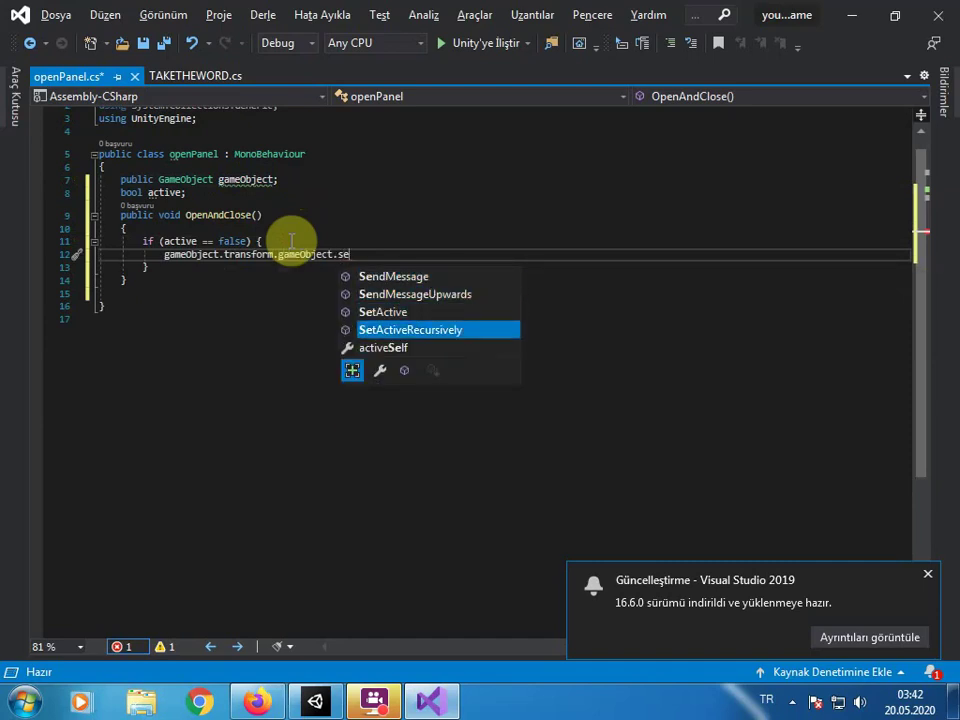
key(Up)
key(Tab)
text((f)
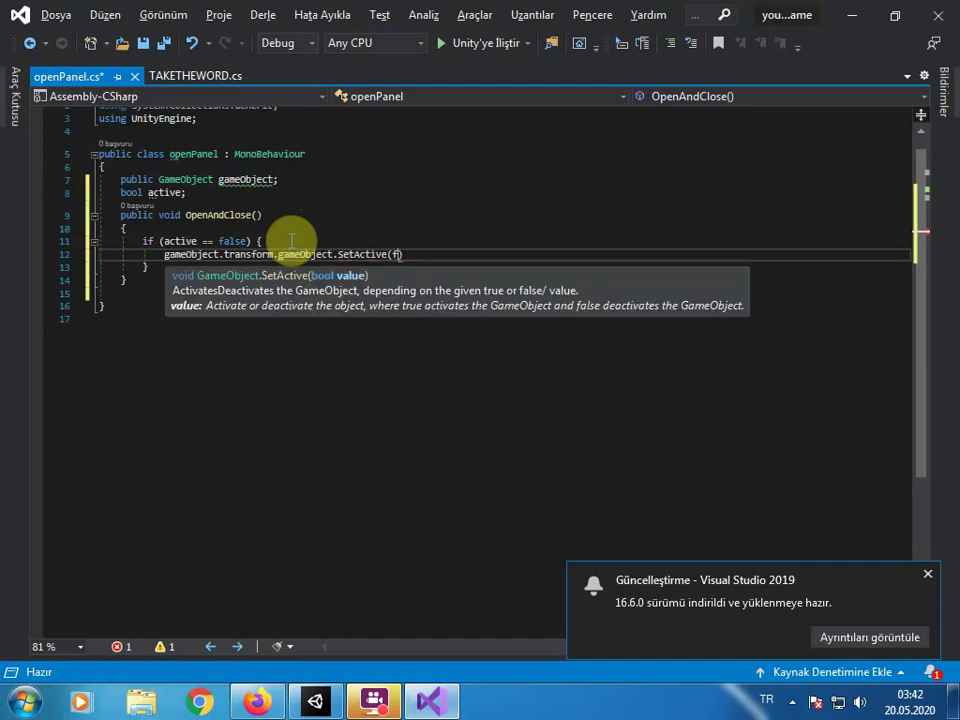
text(al)
key(BackSpace)
text(true)
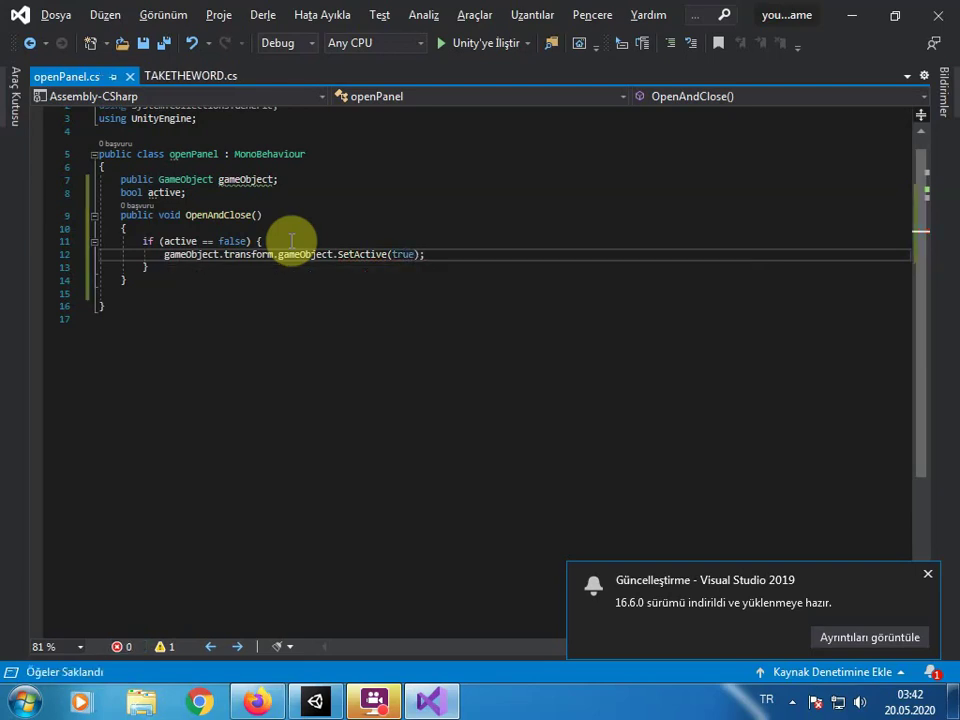
Add an else block that calls gameObject.SetActive(false).
click(263, 264)
text(ek)
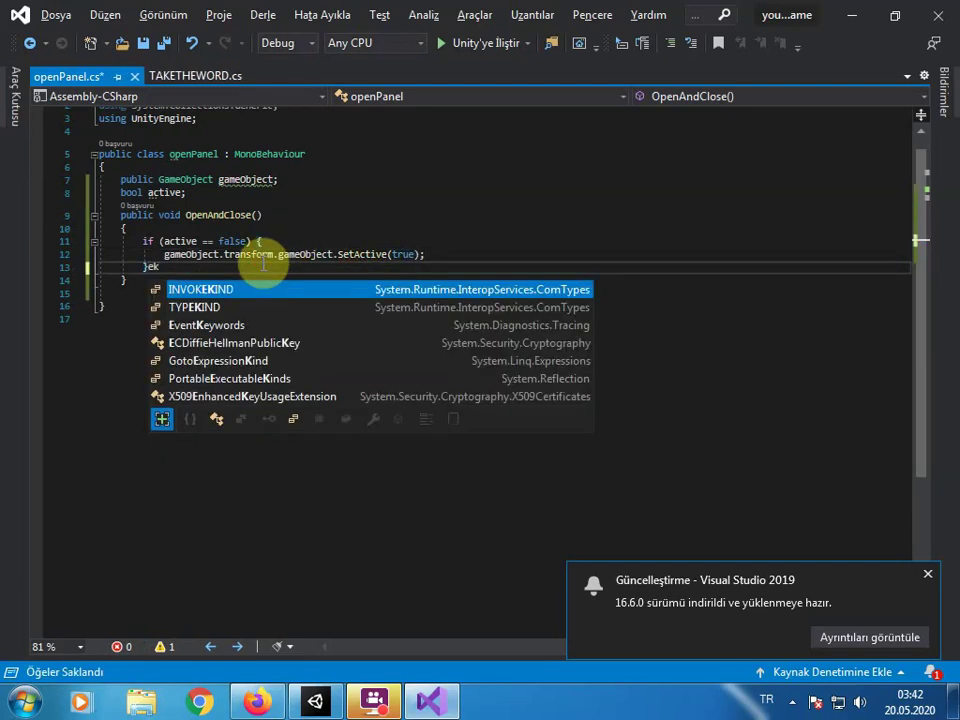
key(BackSpace)
key(Tab)
text({)
key(Return)
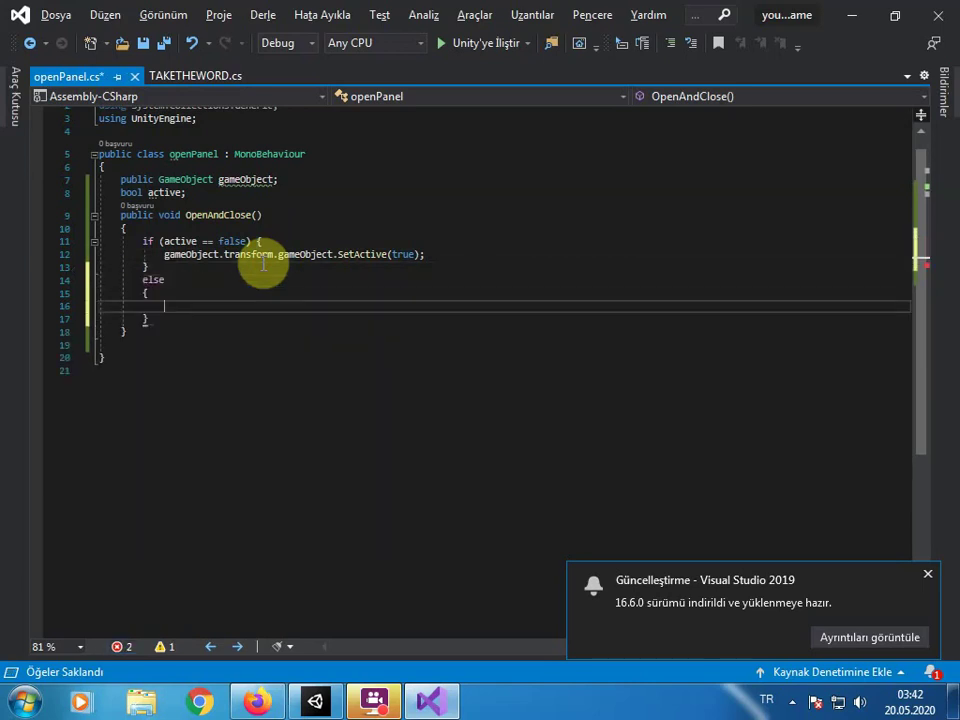
drag(428, 254, 160, 254)
key(ctrl+c)
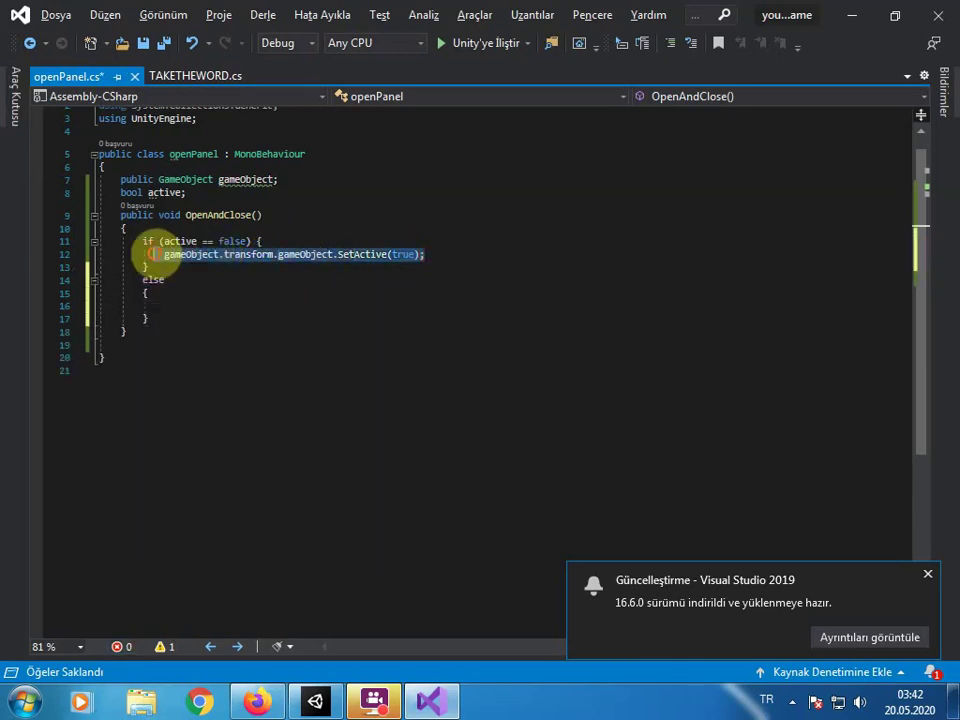
click(208, 304)
key(ctrl+v)
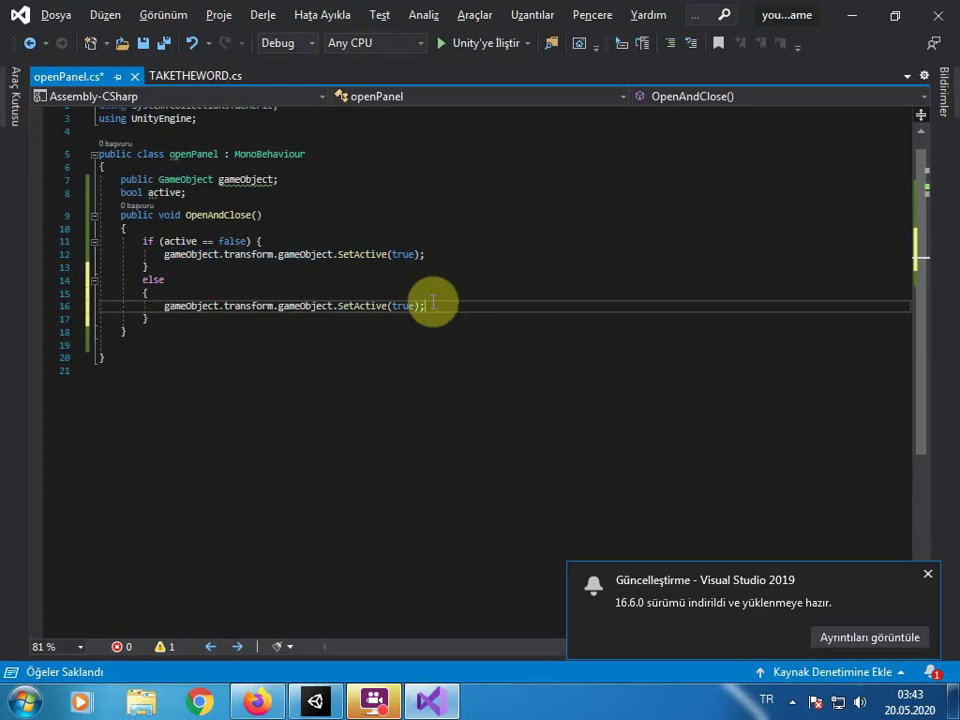
double_click(402, 305)
text(false)
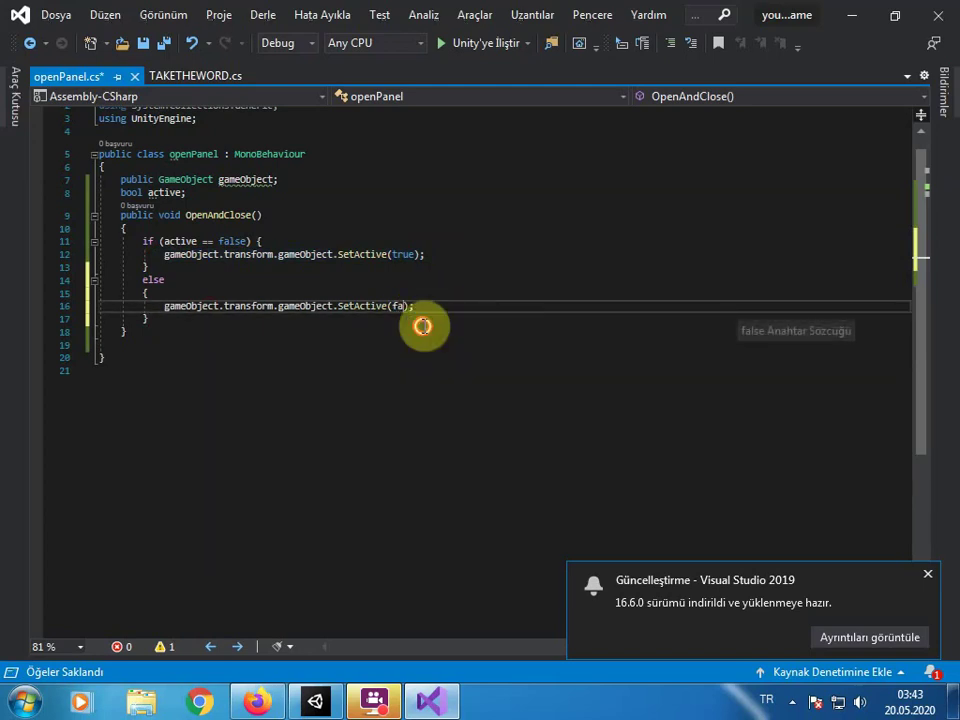
Set active = true in the if branch and active = false in the else branch, save, and return to Unity.
click(434, 256)
key(Return)
text(ac)
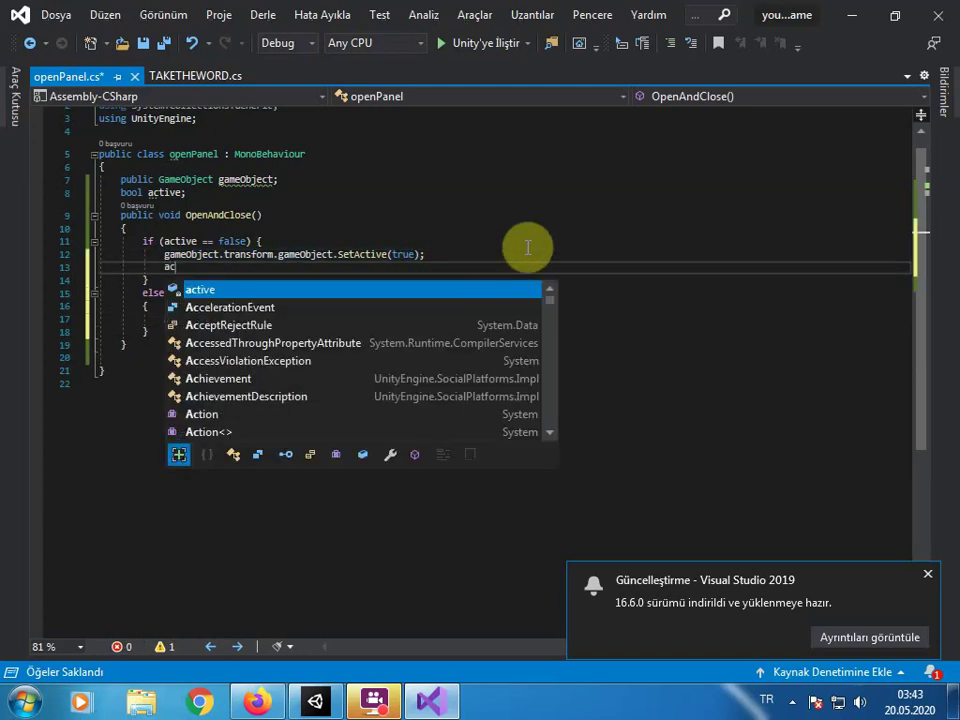
text(tive=tru)
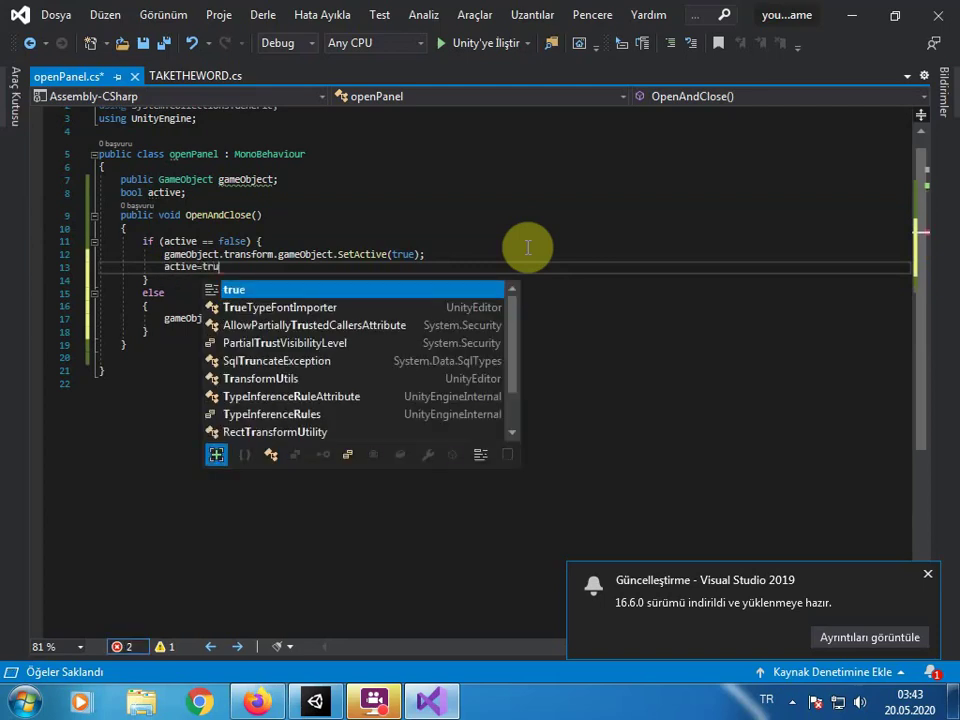
key(Tab)
key(ctrl+s)
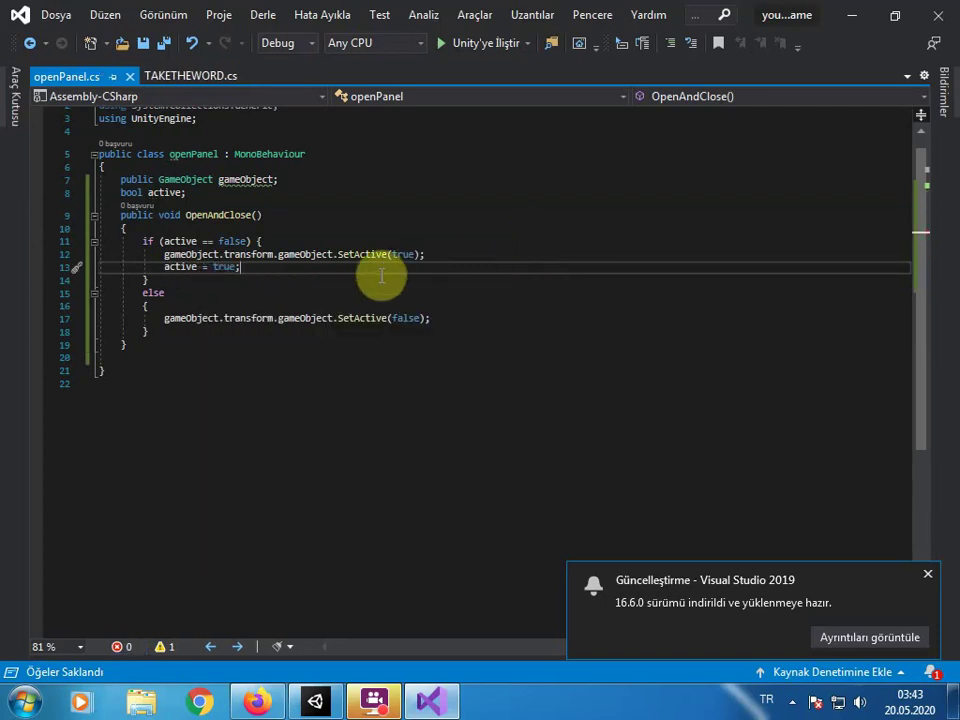
click(488, 317)
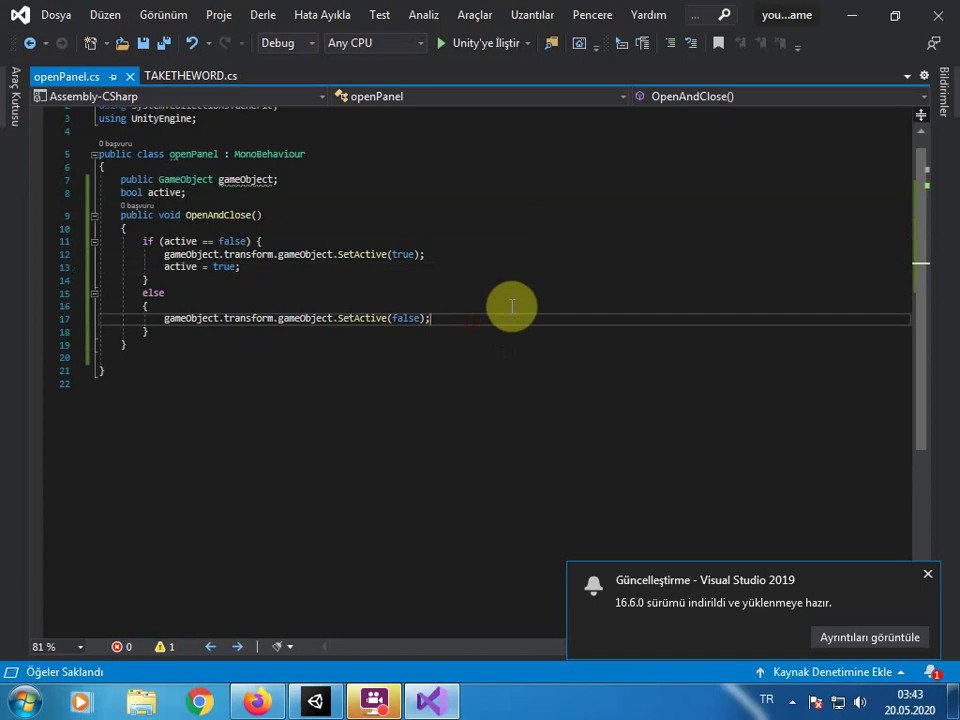
key(Return)
text(act)
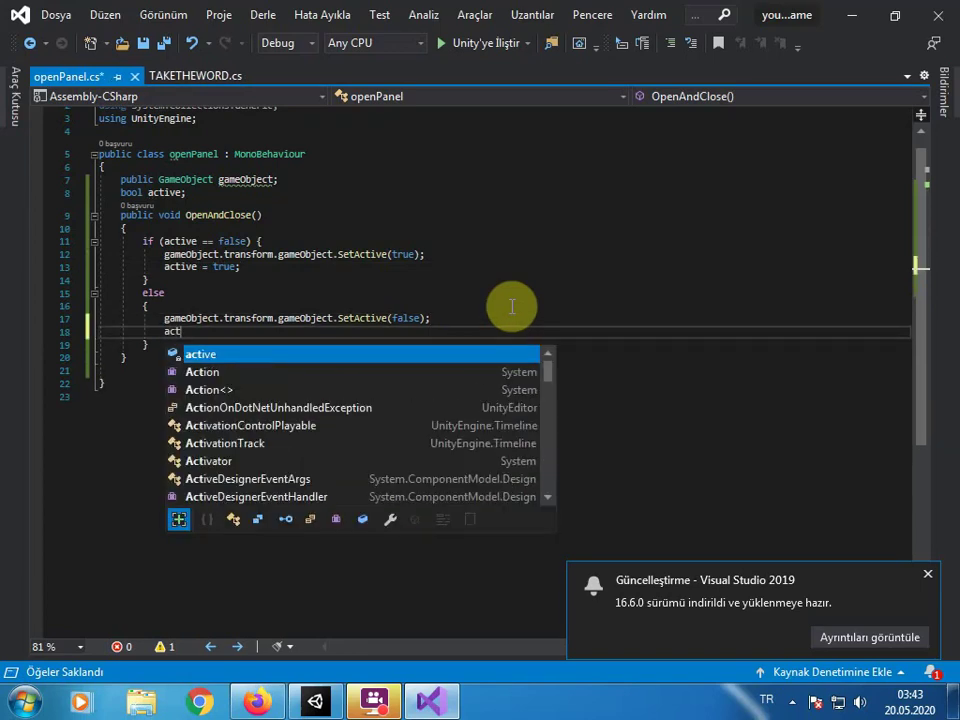
key(Tab)
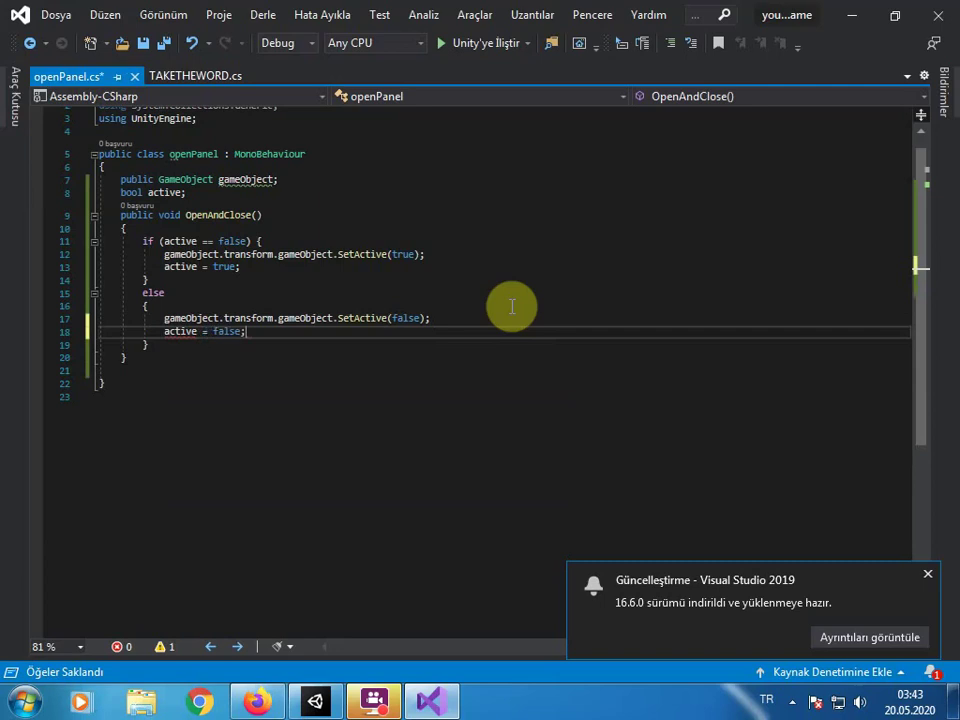
key(ctrl+s)
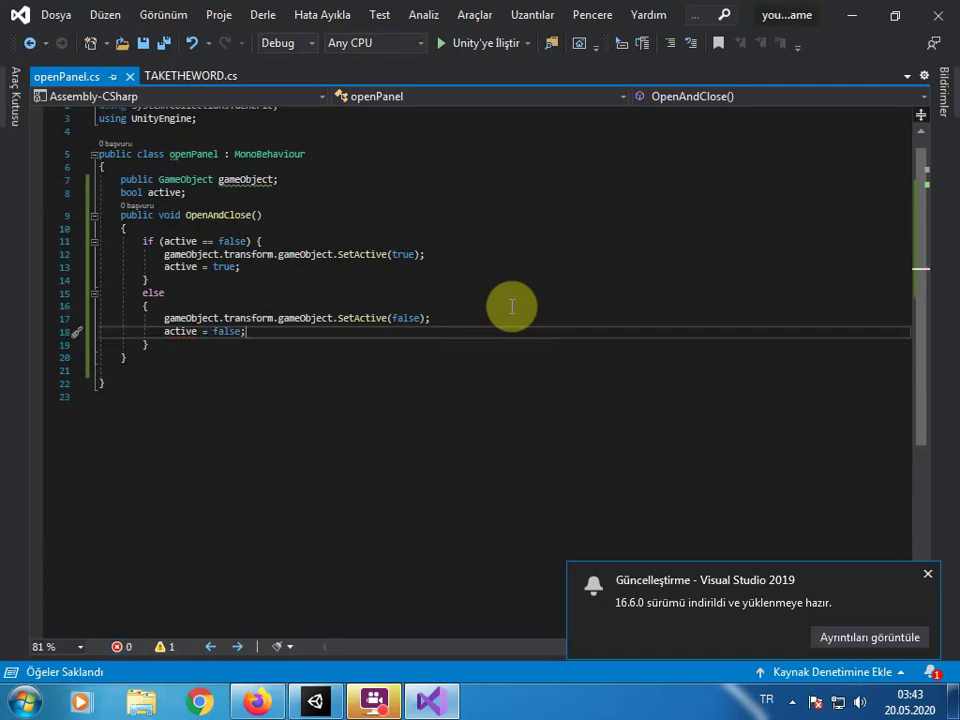
click(925, 575)
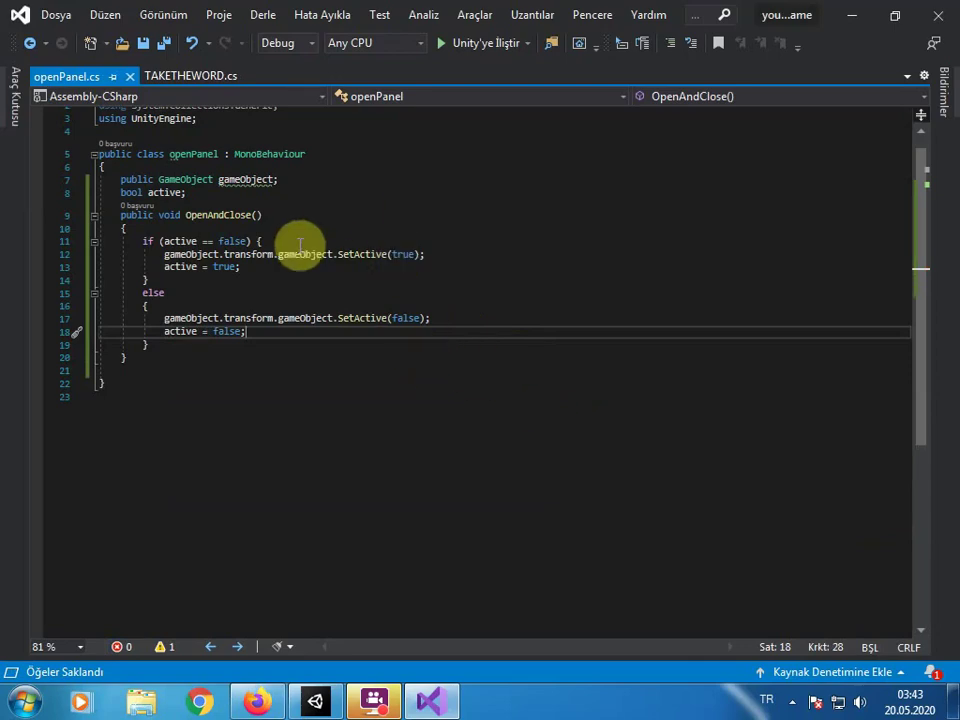
click(852, 16)
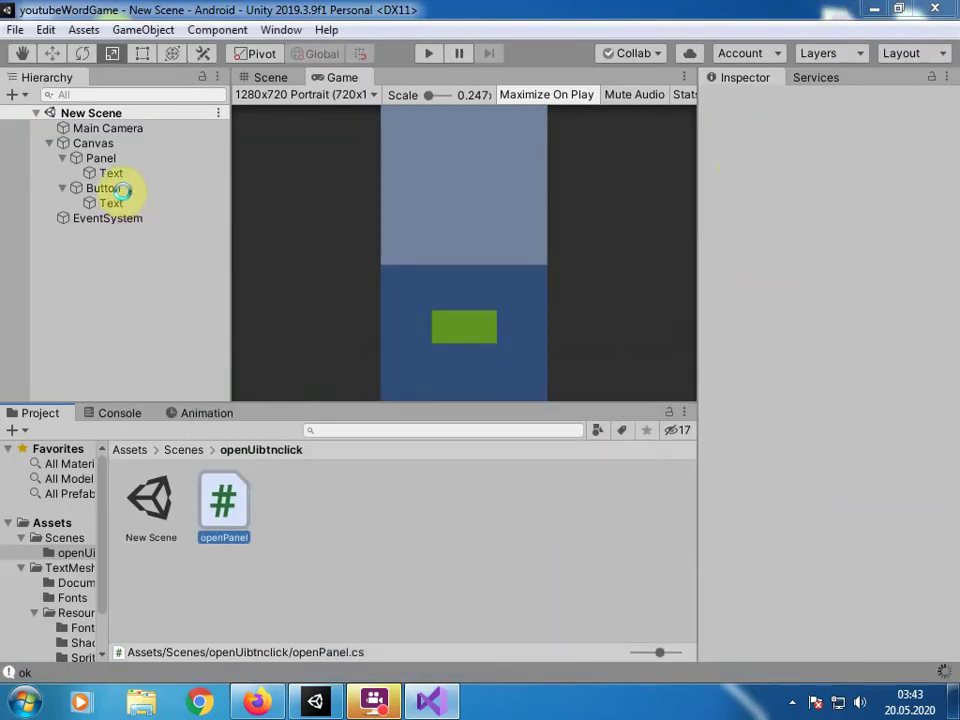
Create an empty object named 'code' and attach the openPanel script to it.
click(50, 189)
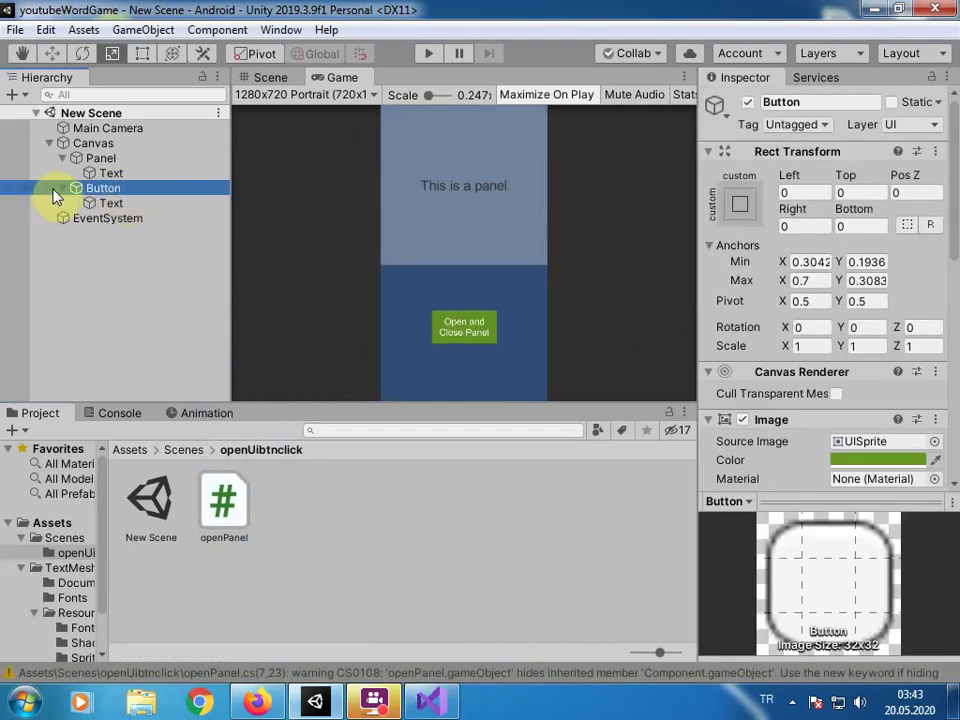
click(62, 188)
right_click(130, 261)
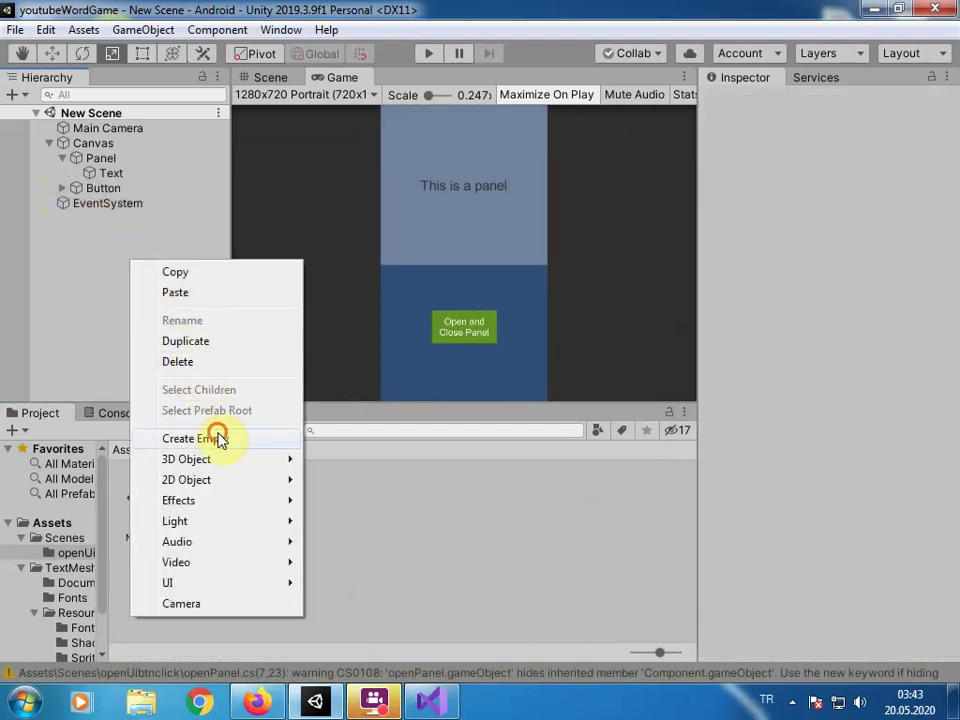
click(219, 440)
text(code)
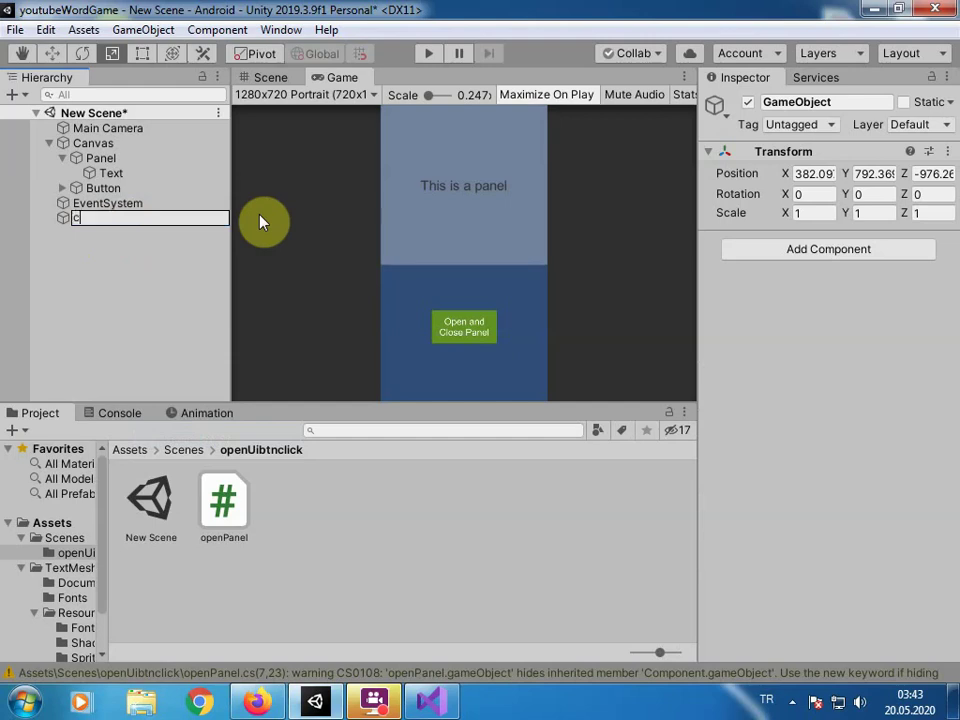
key(Return)
drag(223, 500, 741, 478)
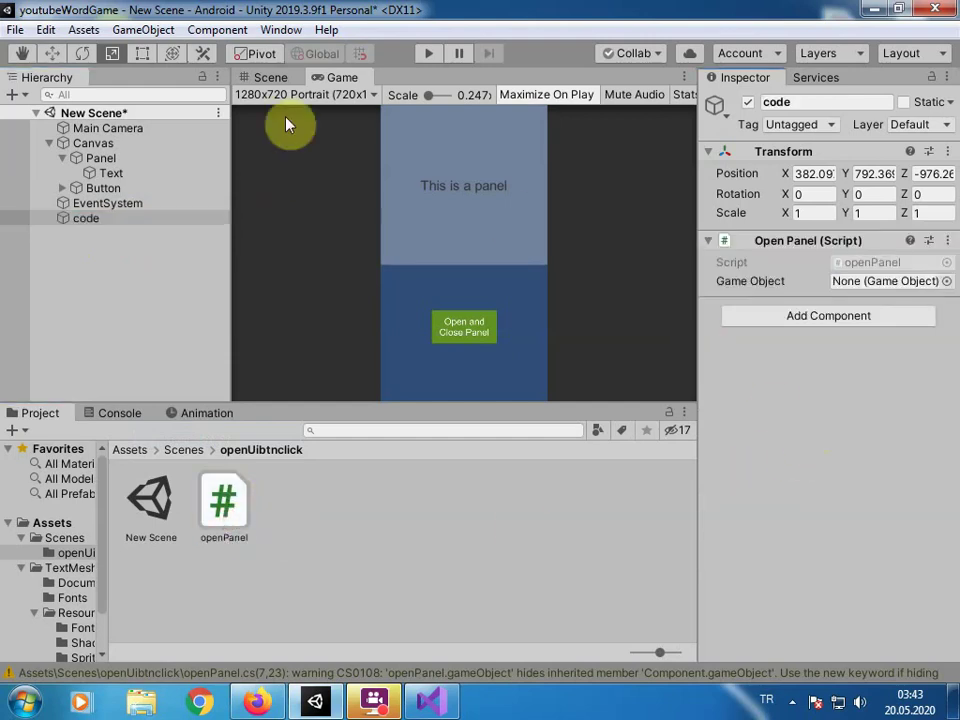
Add an On Click entry to the Button targeting code, calling openPanel.OpenAndClose(), then run the scene.
click(100, 188)
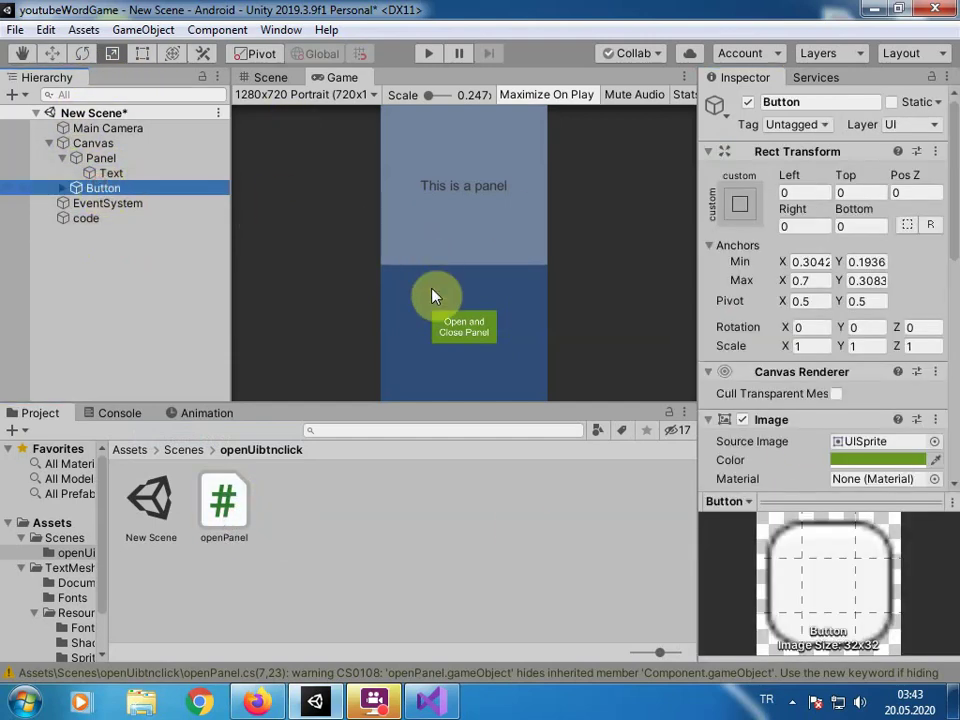
scroll(735, 228, down, 5)
click(895, 372)
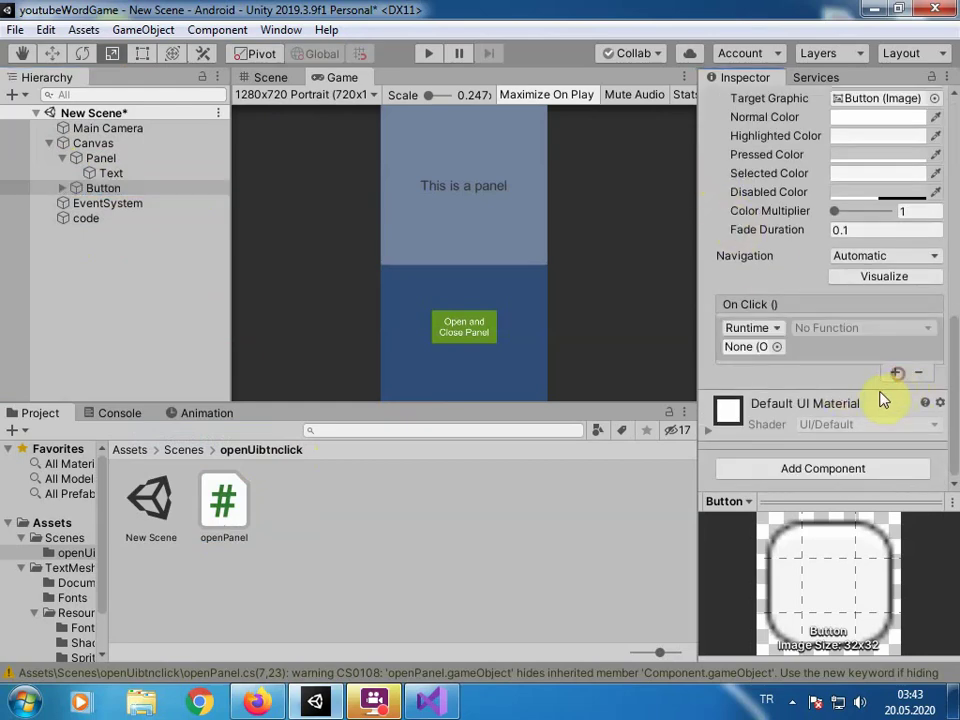
drag(104, 218, 745, 346)
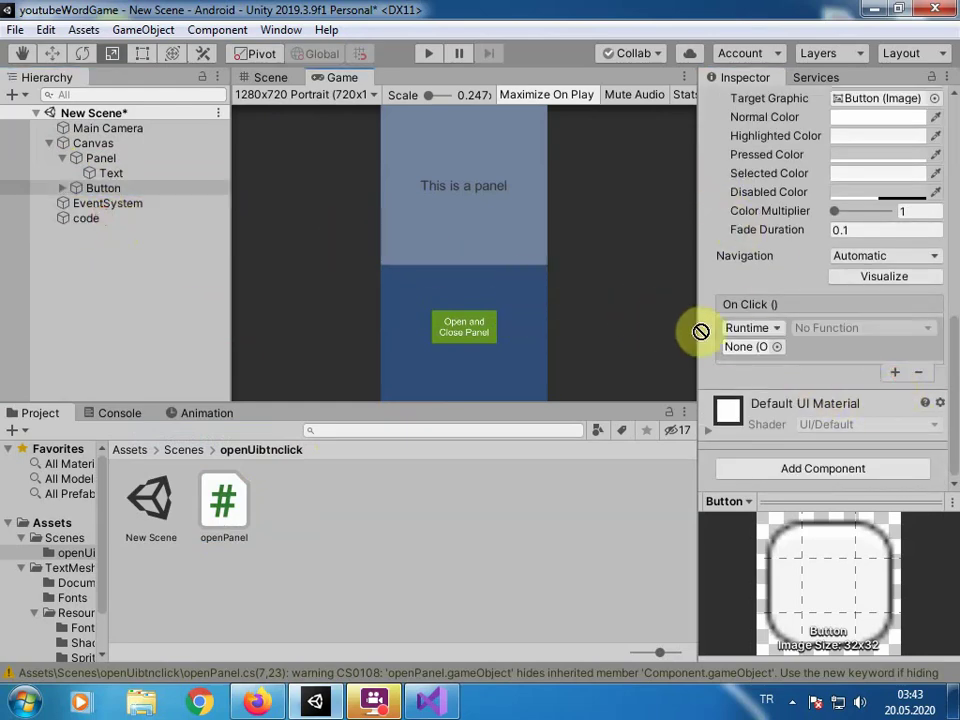
click(849, 333)
mouse_move(909, 420)
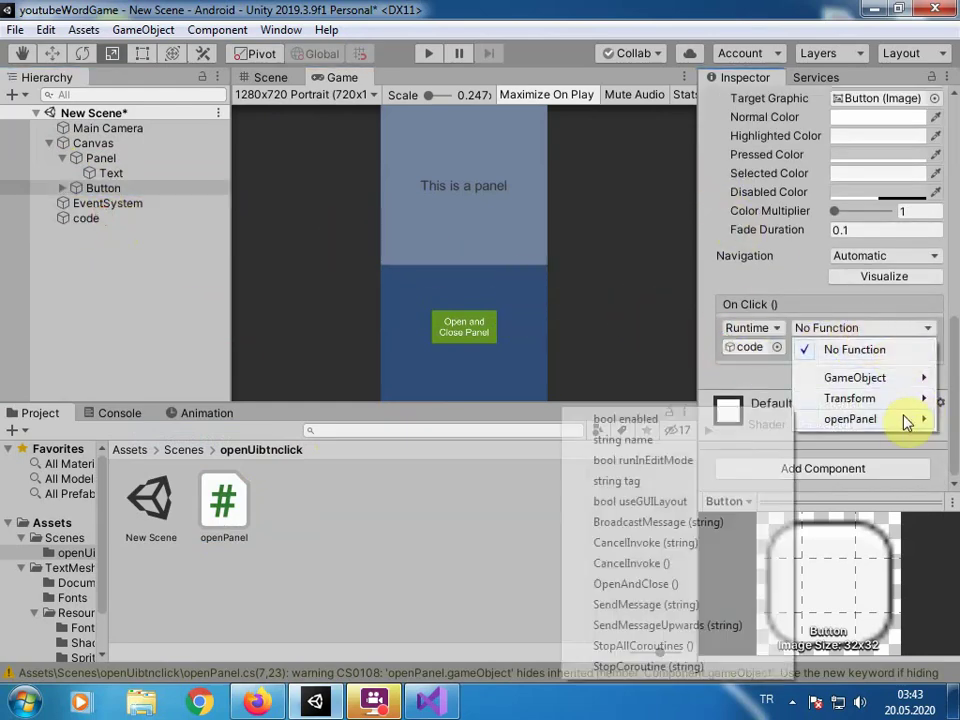
click(650, 584)
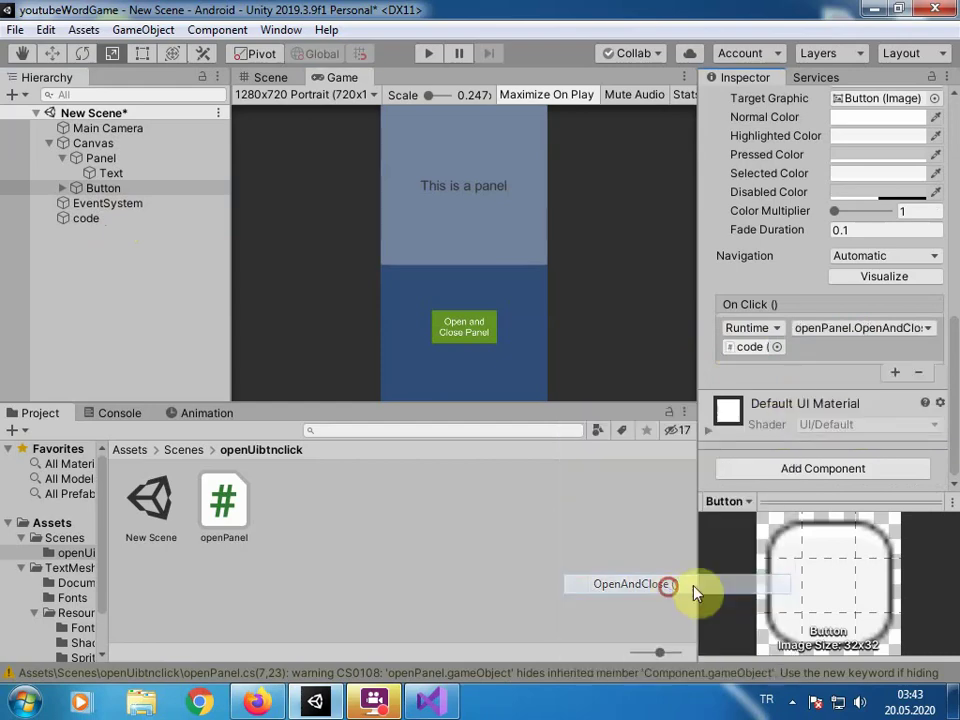
click(430, 58)
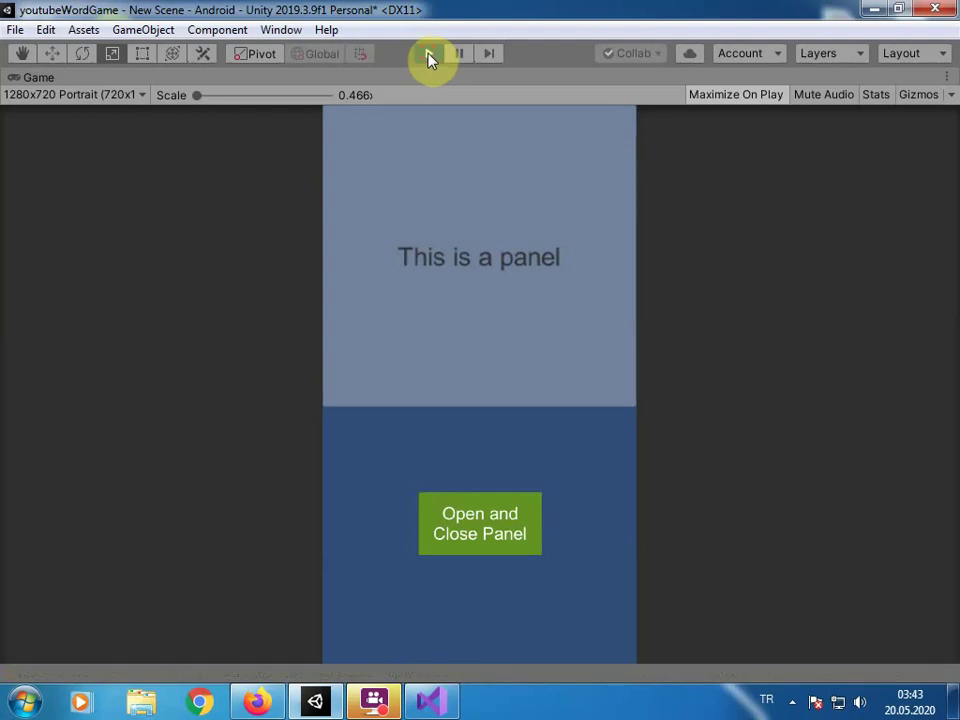
Stop play mode and assign the Panel to the code object's openPanel Game Object field.
click(428, 56)
click(85, 218)
click(858, 282)
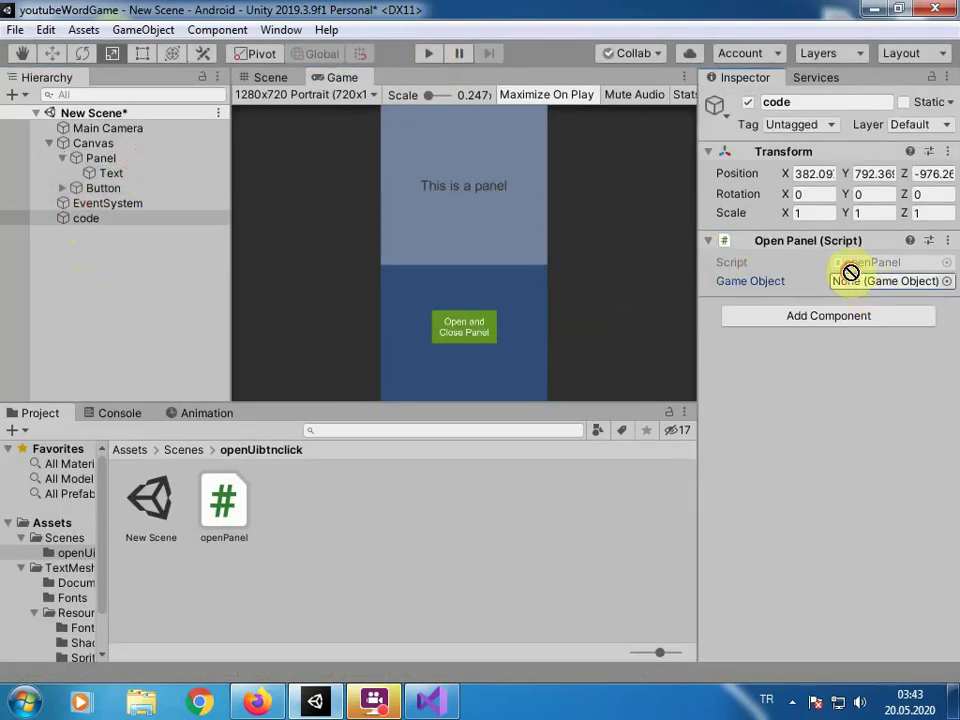
drag(133, 158, 846, 281)
drag(82, 158, 905, 281)
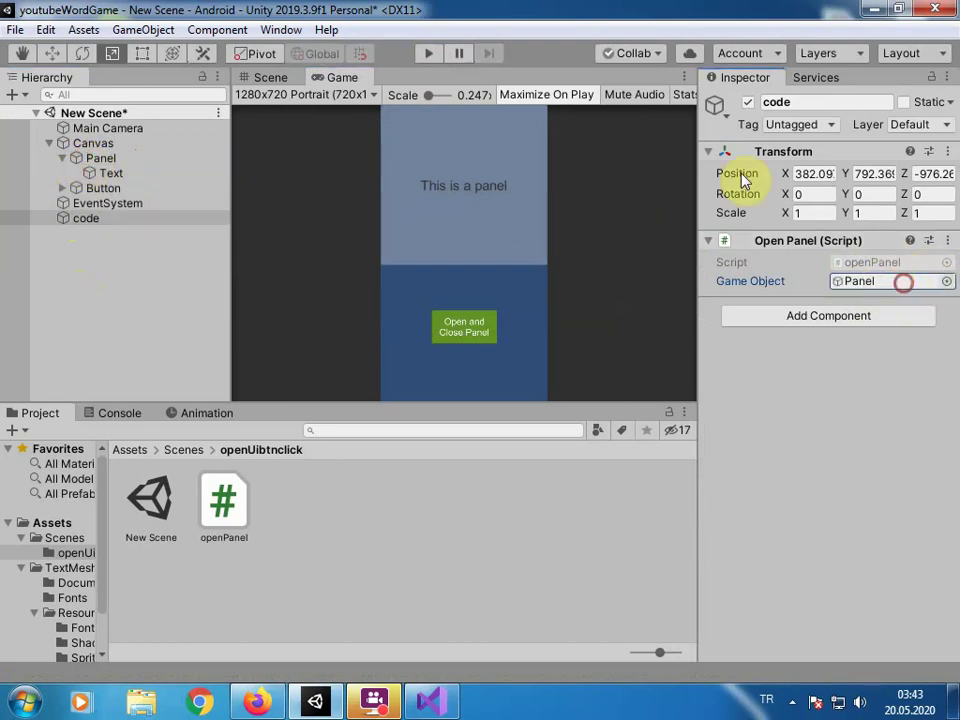
Play the scene, toggle the panel repeatedly with the green button, then return to openPanel.cs.
click(430, 55)
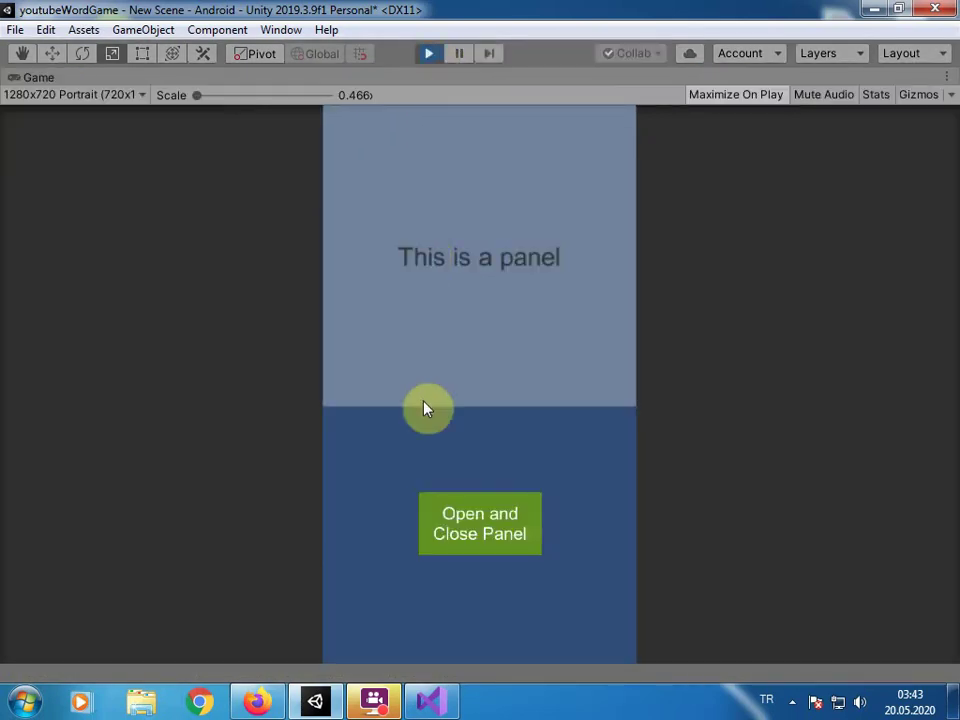
click(469, 501)
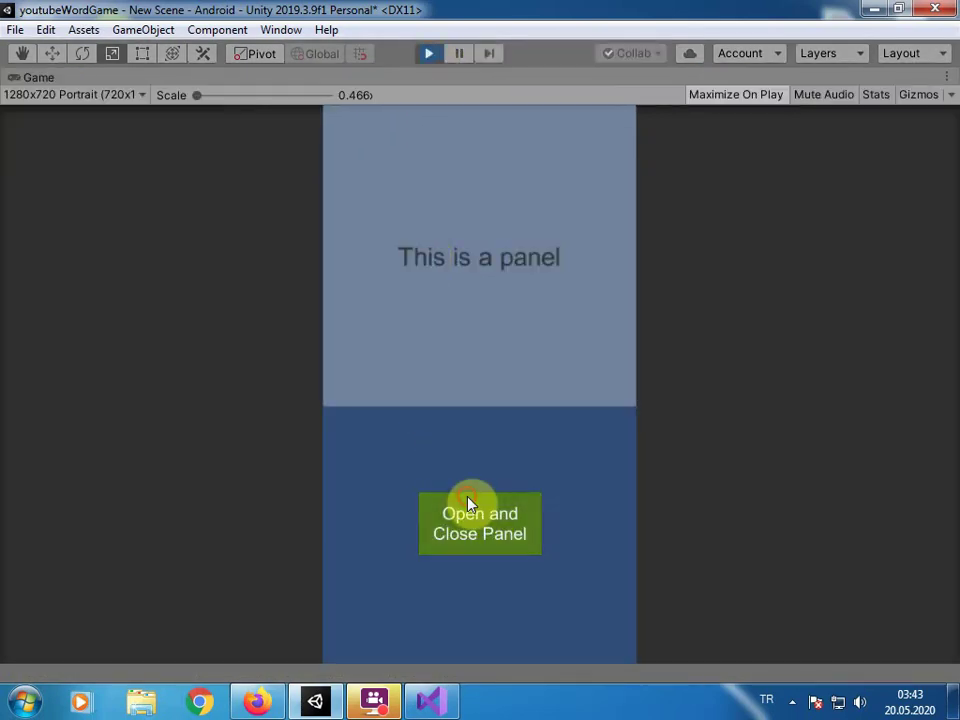
click(473, 516)
click(473, 516)
click(474, 517)
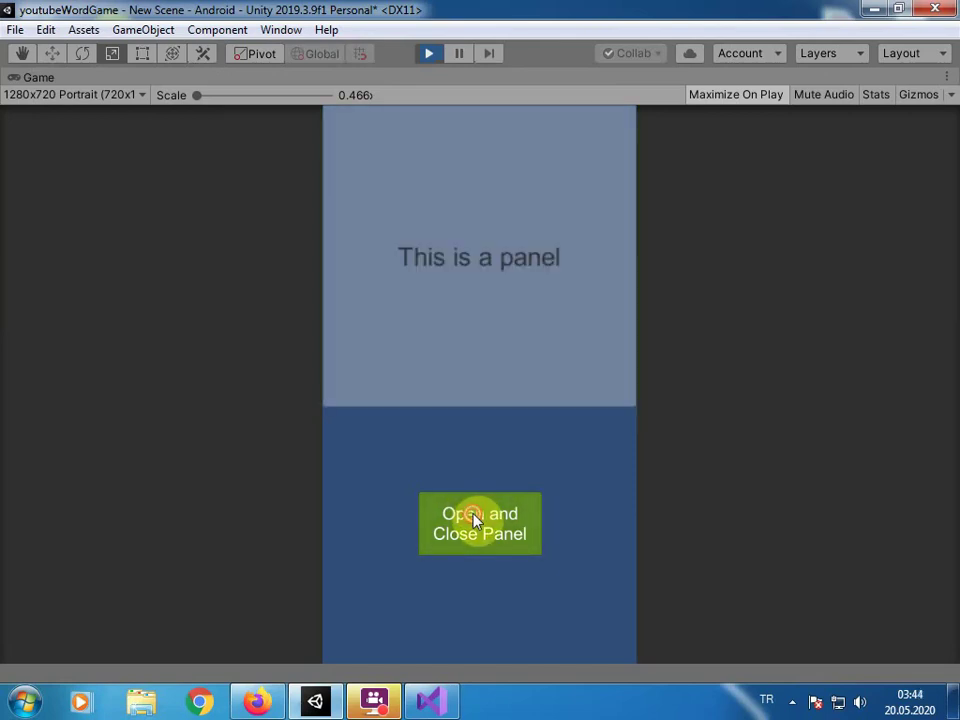
click(474, 517)
click(474, 518)
click(474, 518)
click(474, 518)
click(474, 518)
click(440, 50)
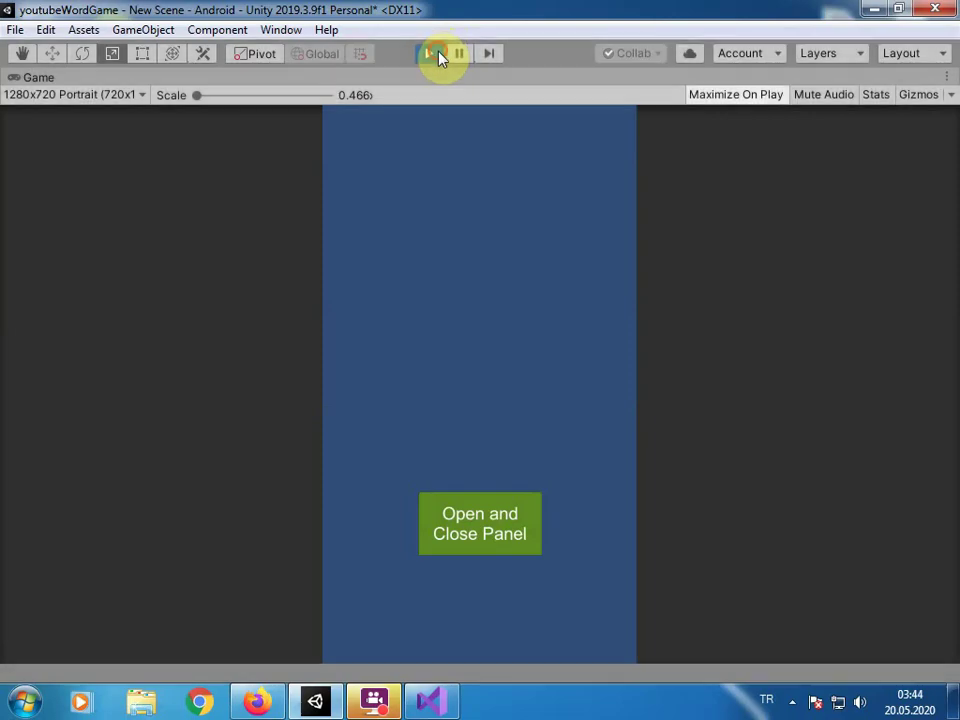
click(428, 702)
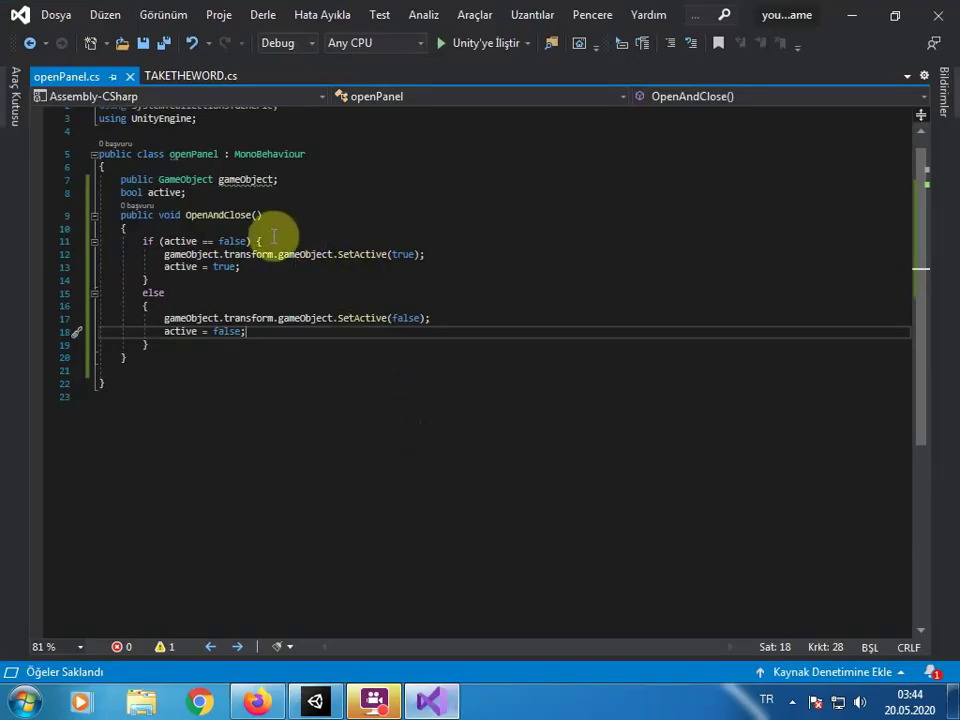
Change line 8 to 'bool active=true;', save openPanel.cs, and minimize Visual Studio.
click(213, 191)
text())
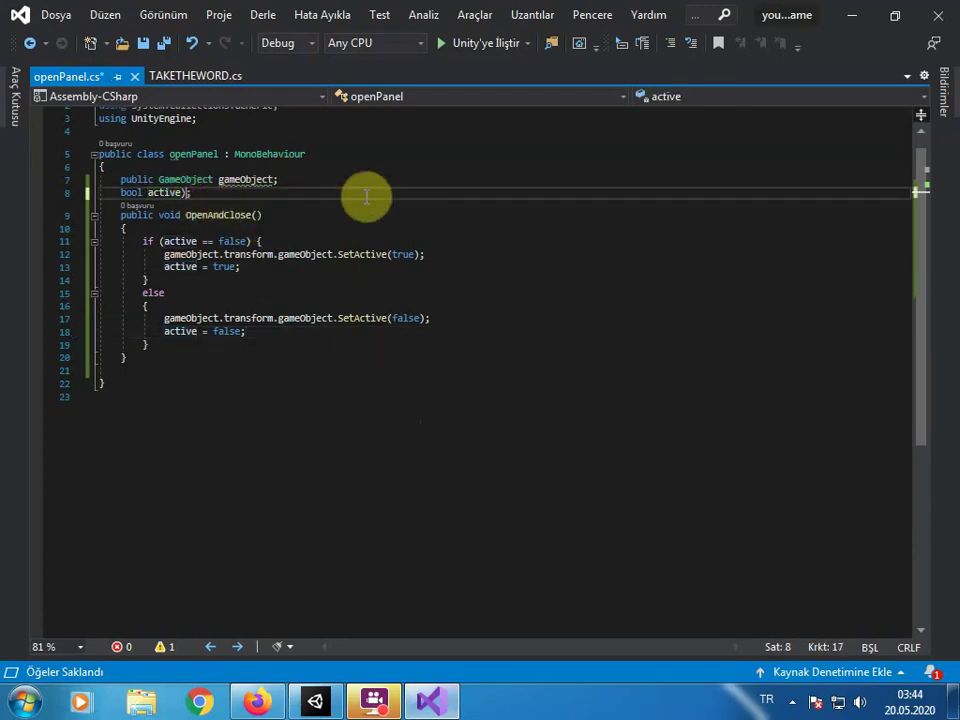
key(ctrl+space)
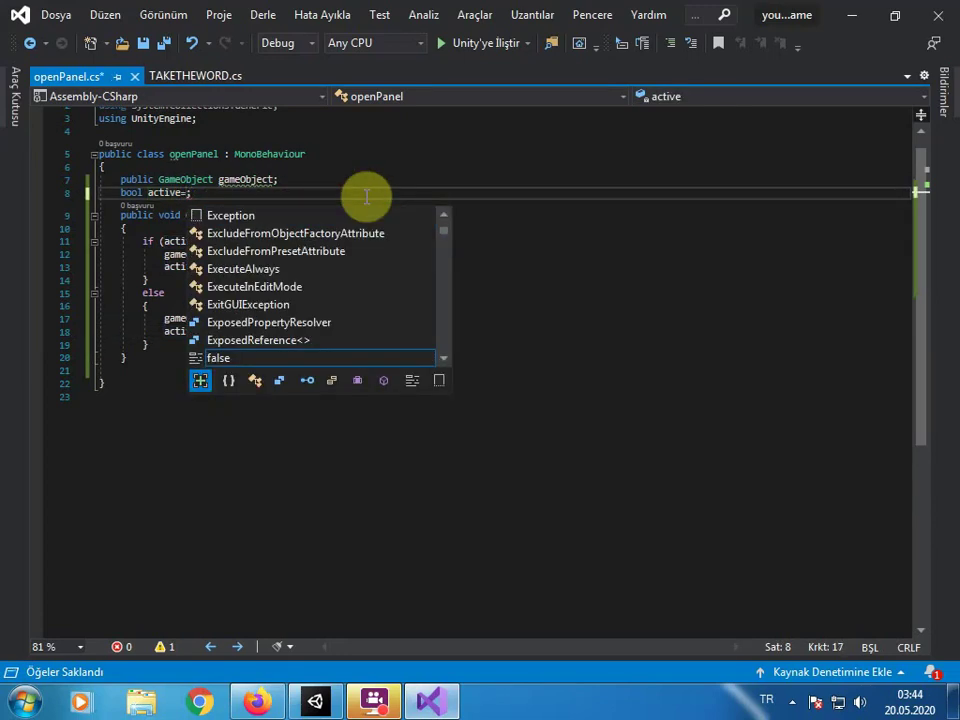
key(Escape)
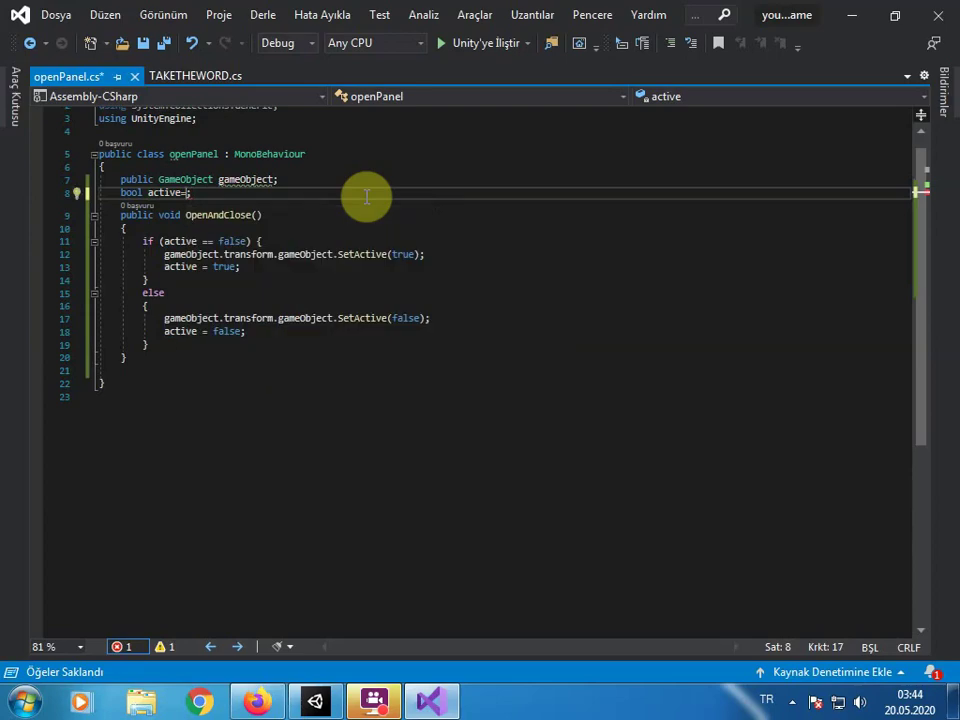
text(tru)
key(Tab)
key(ctrl+s)
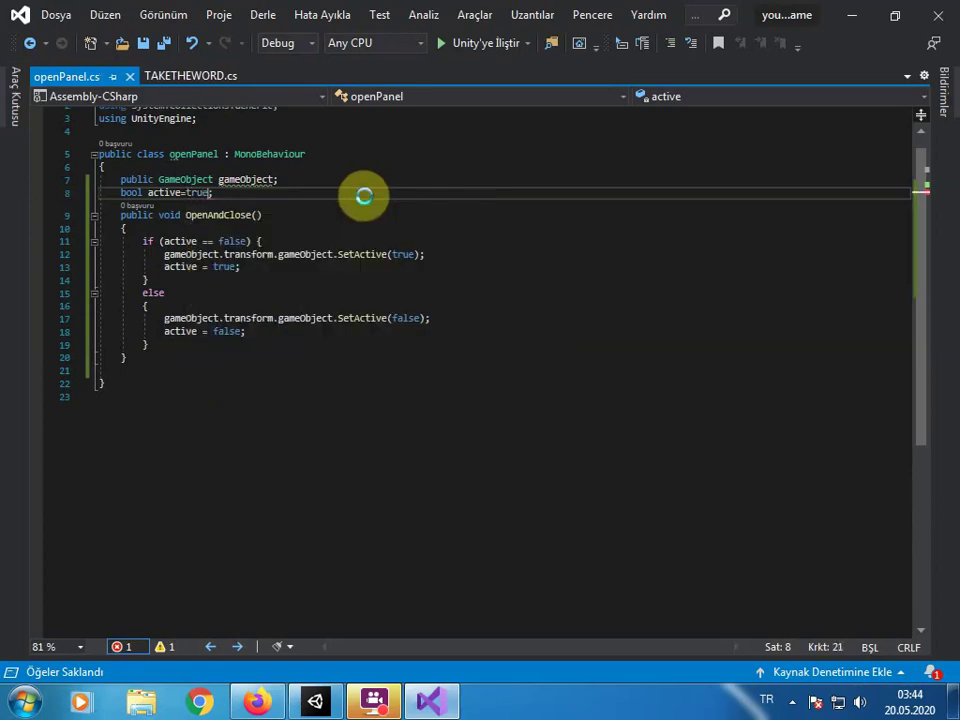
click(851, 15)
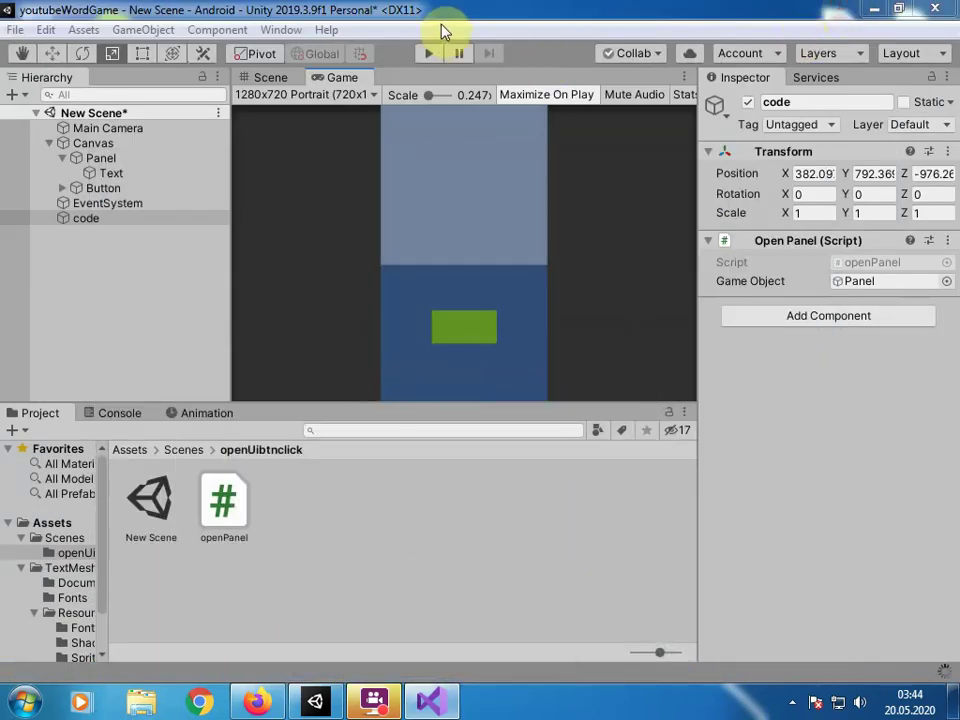
Play the scene, click the Open and Close Panel button four times, then stop playing.
click(431, 53)
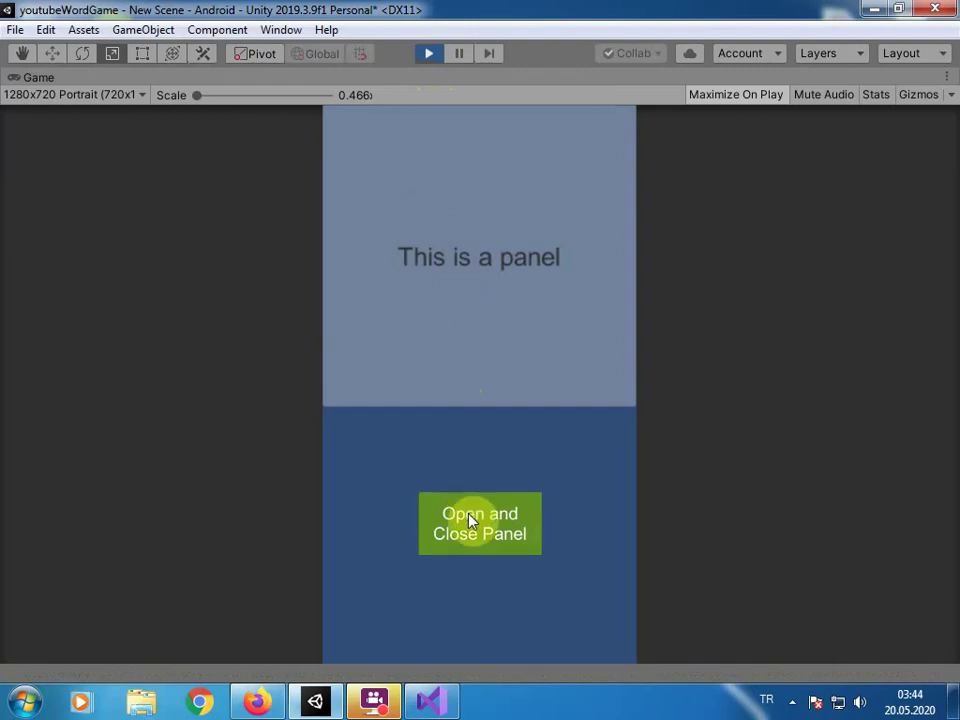
click(469, 520)
click(471, 521)
click(469, 521)
click(469, 521)
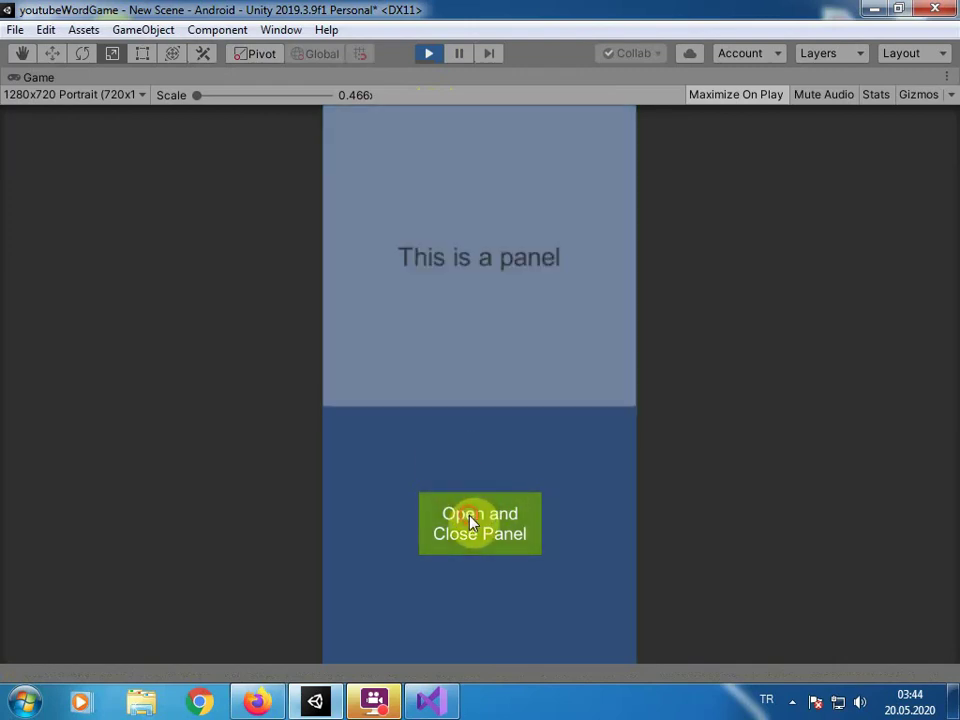
click(434, 58)
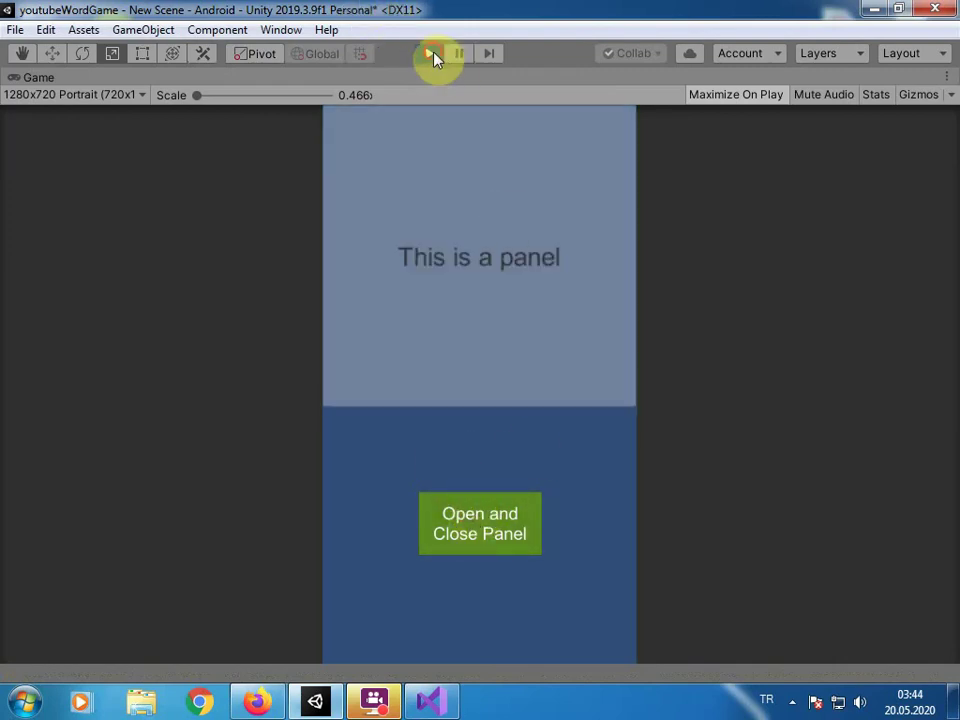